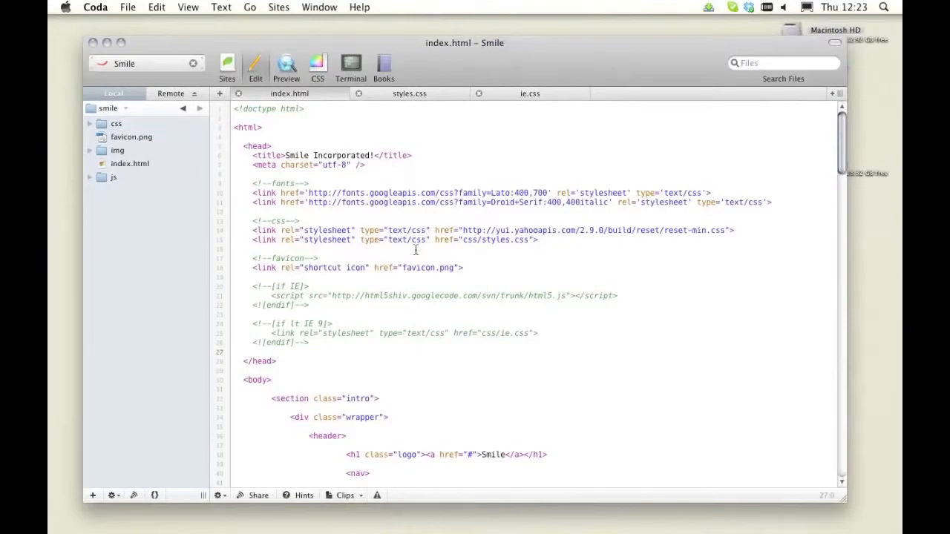
Step: Review the index.html markup, examining the group wrapper class in the features_team section and the stylesheet links in the head
scroll(412, 261, "down", 15)
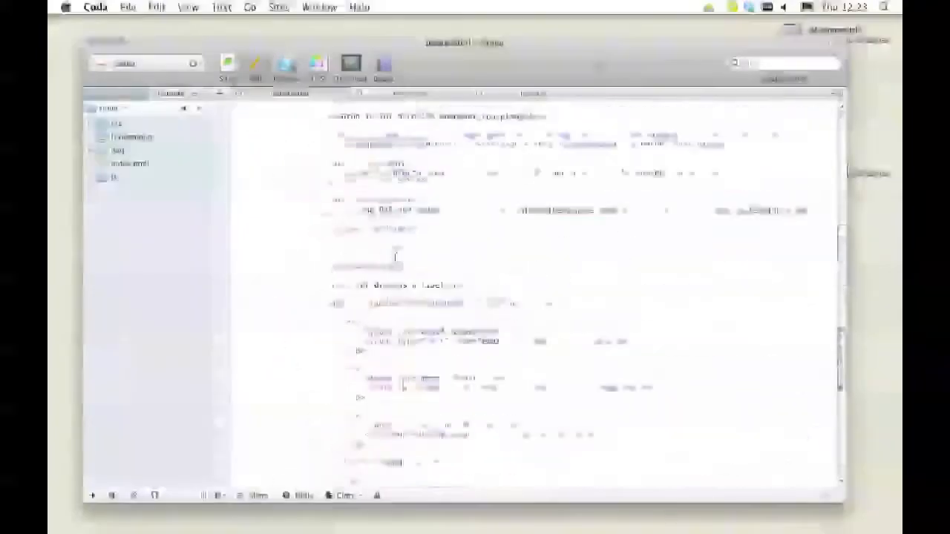
scroll(395, 256, "down", 10)
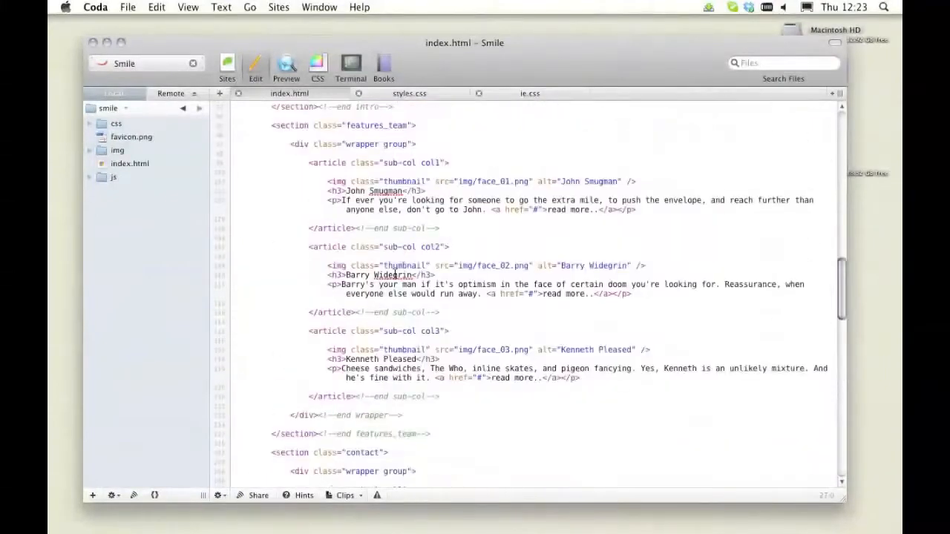
scroll(324, 208, "up", 5)
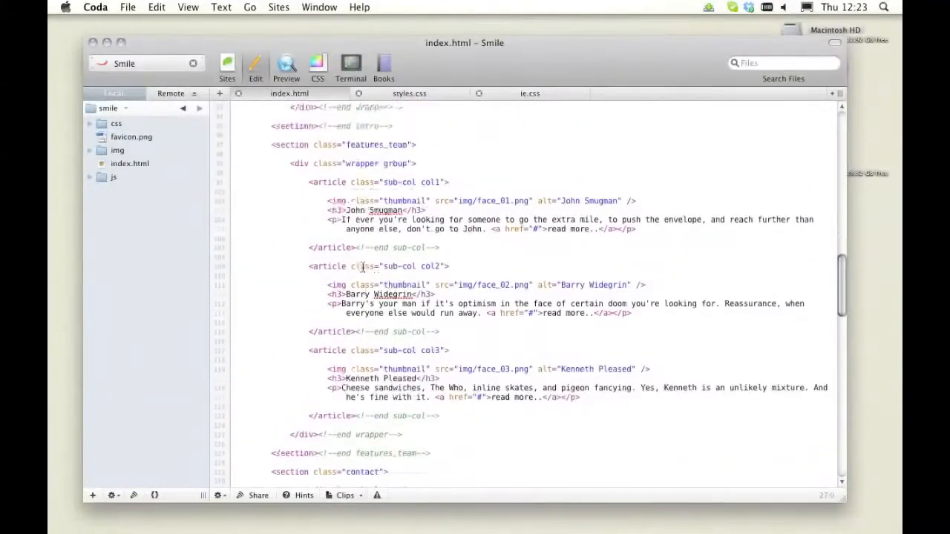
scroll(311, 276, "up", 1)
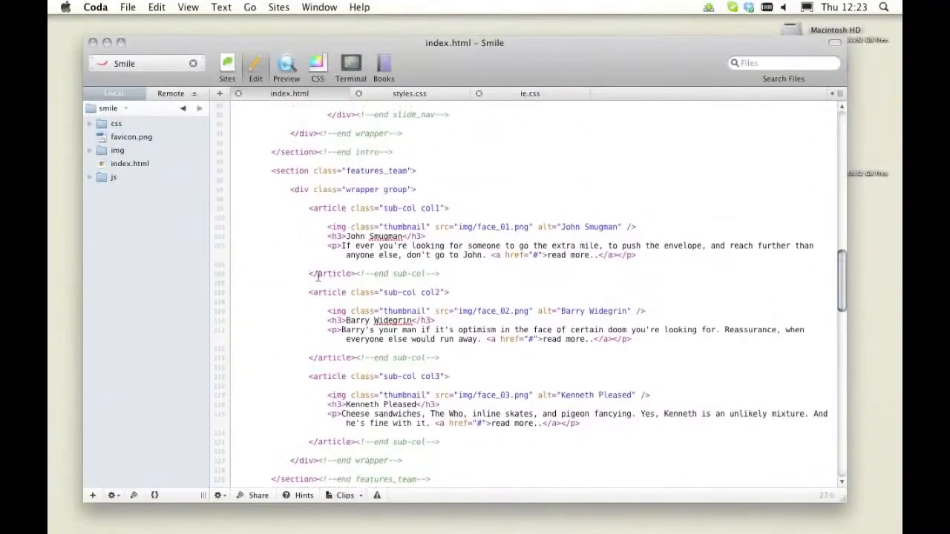
scroll(317, 276, "up", 2)
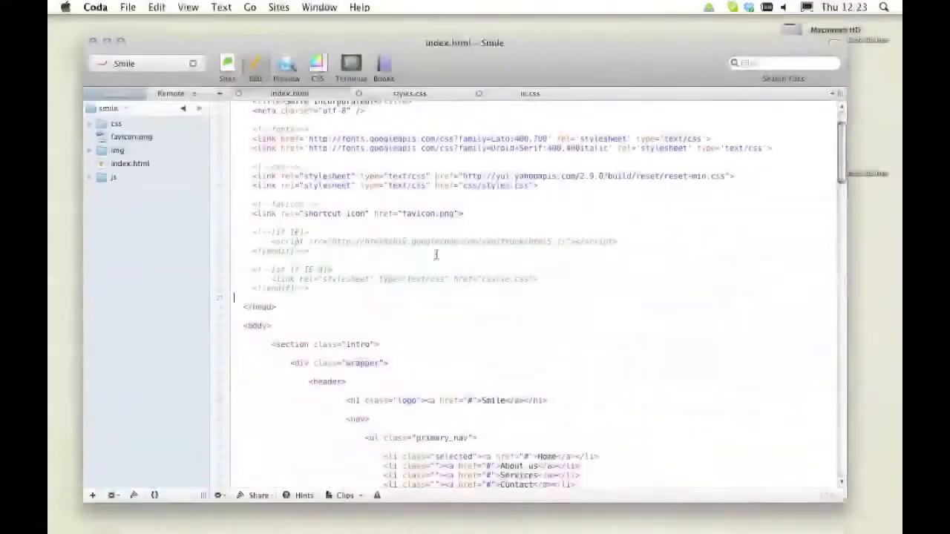
scroll(405, 244, "up", 3)
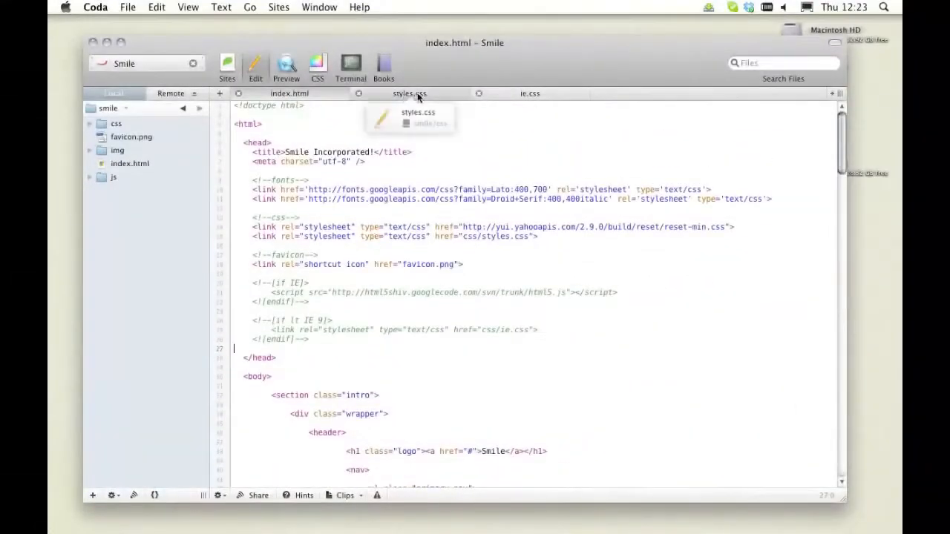
Step: Compare the .group:after clearfix rule in styles.css with the IE6 and IE7 .group zoom rules in ie.css
left_click(440, 95)
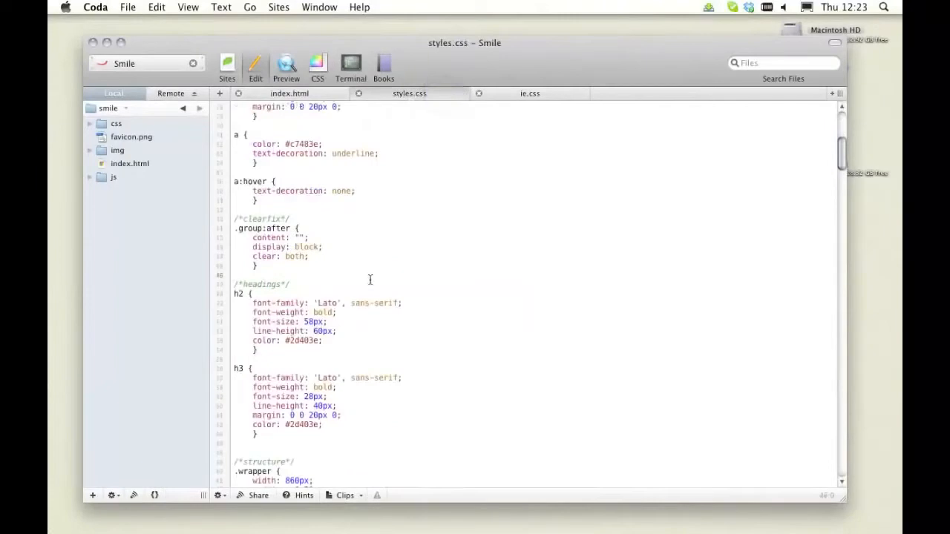
left_click(263, 269)
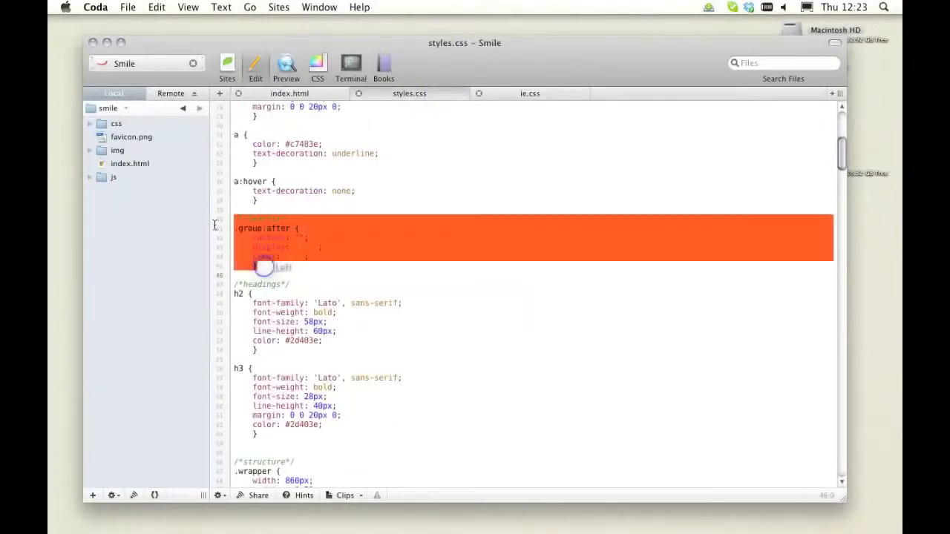
left_click(512, 97)
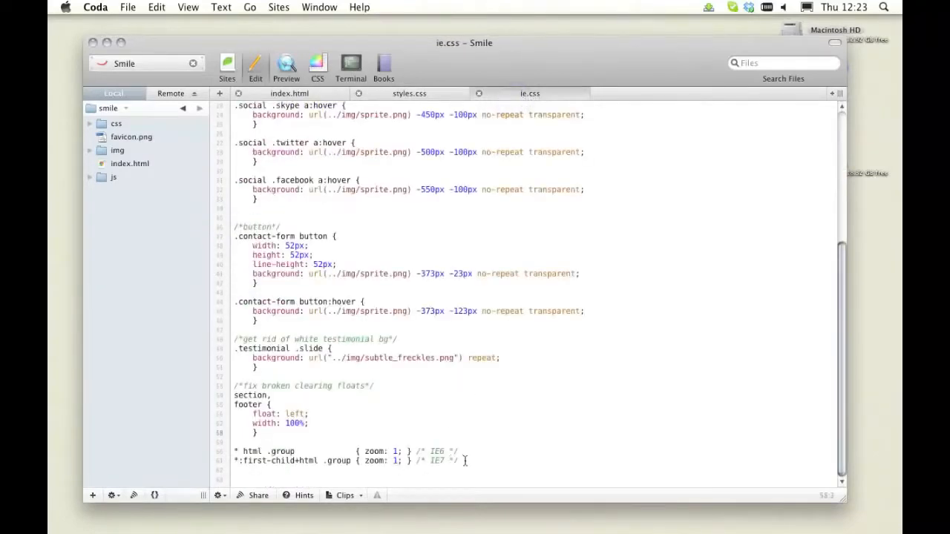
left_click_drag(471, 461, 201, 454)
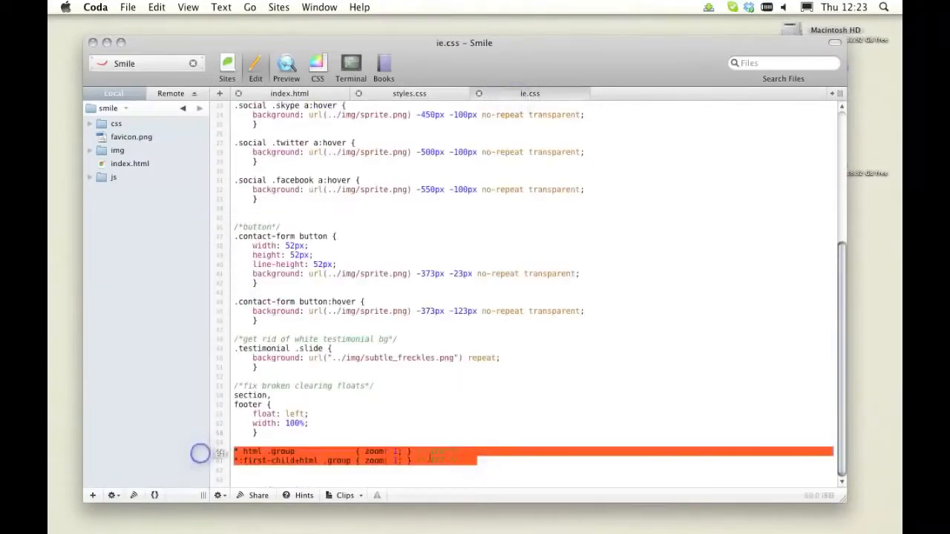
left_click(492, 463)
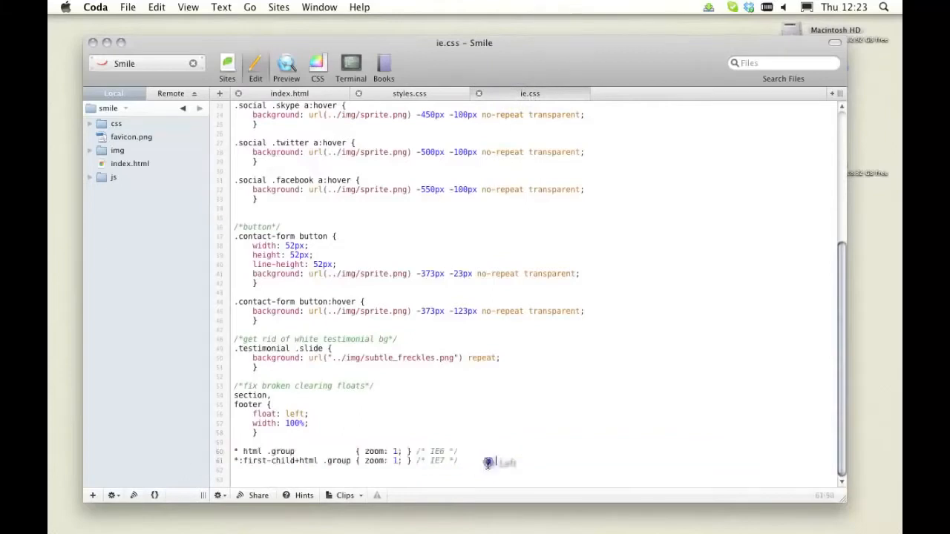
left_click(401, 96)
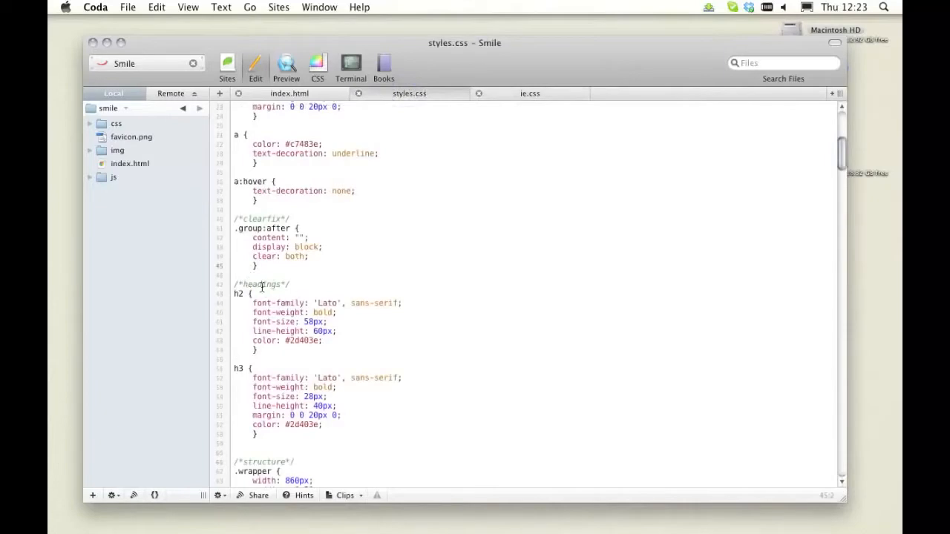
left_click(501, 93)
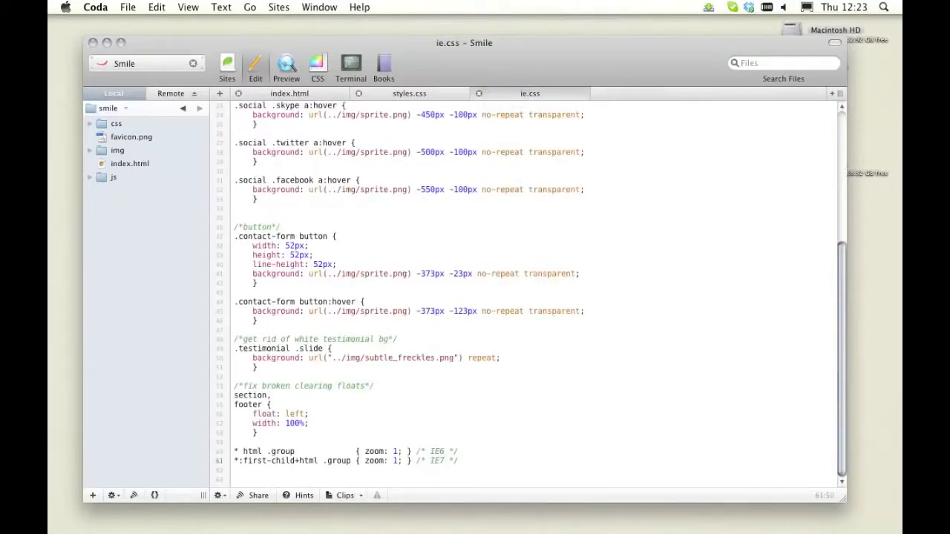
Step: Switch to Chrome and look over the whole Smile Incorporated page, from the testimonials through the team and contact sections to the footer
key("super+Tab")
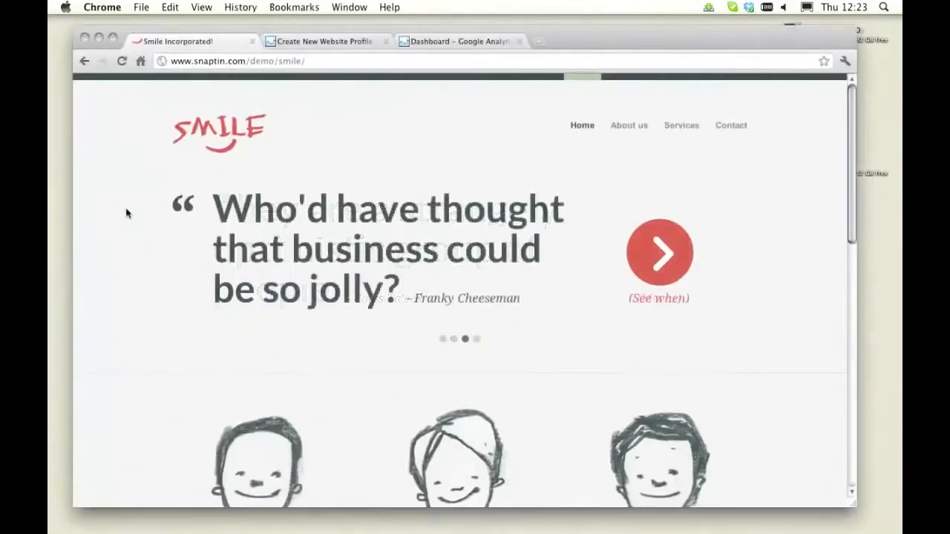
left_click_drag(594, 36, 588, 36)
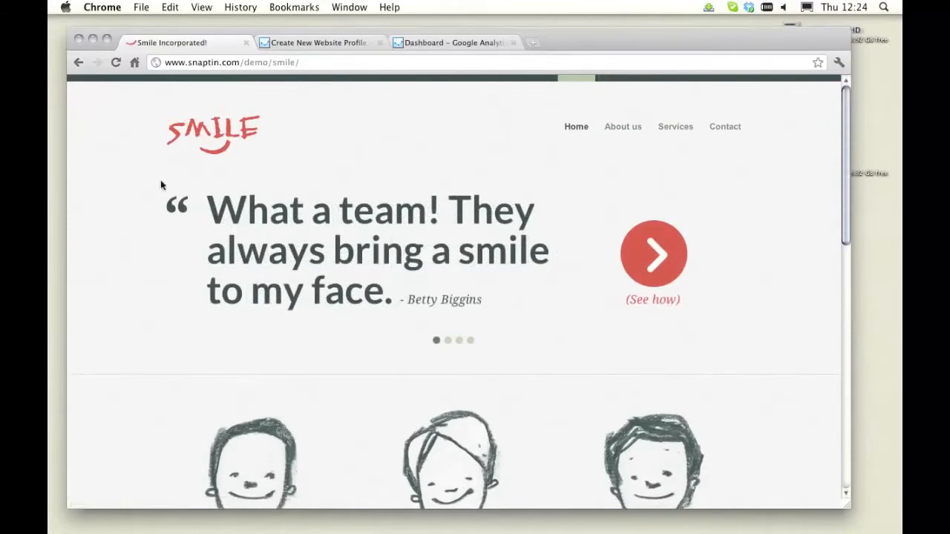
scroll(160, 185, "down", 5)
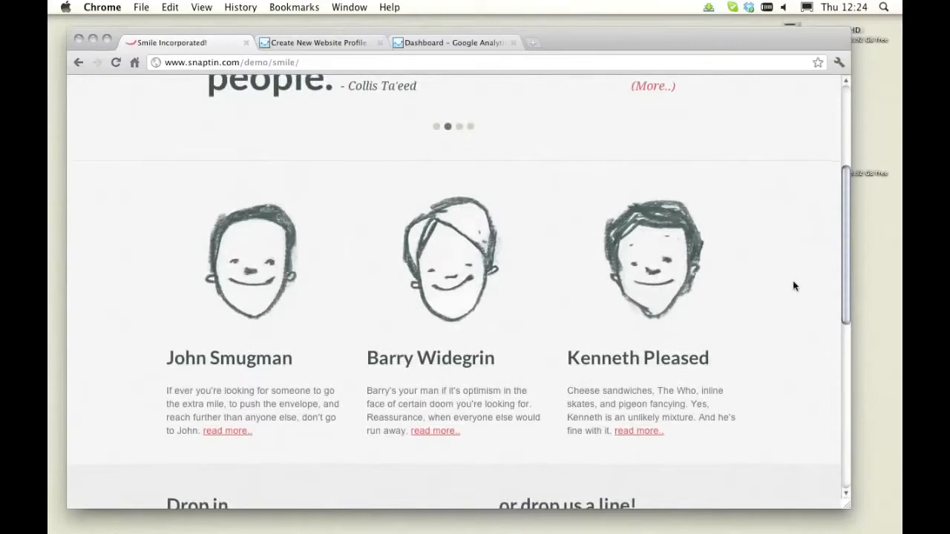
scroll(793, 286, "down", 1)
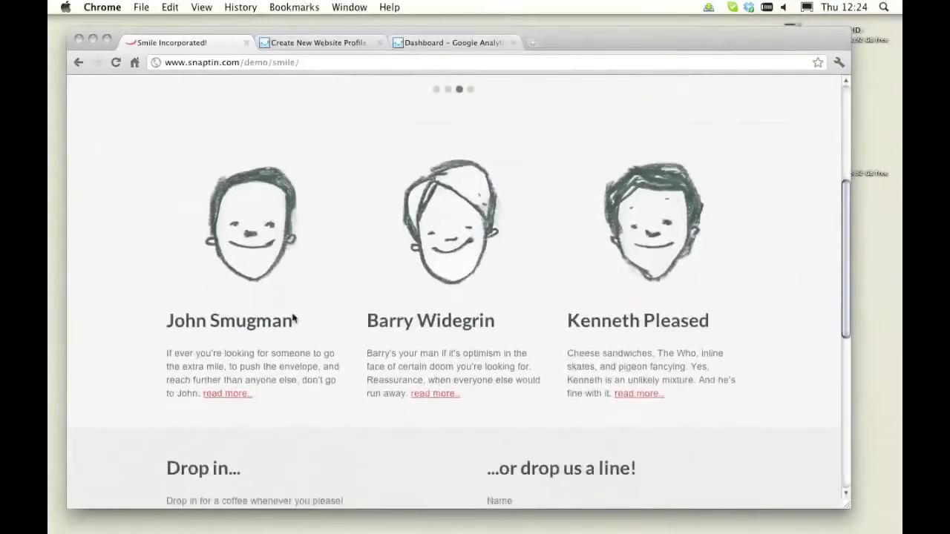
scroll(526, 271, "down", 5)
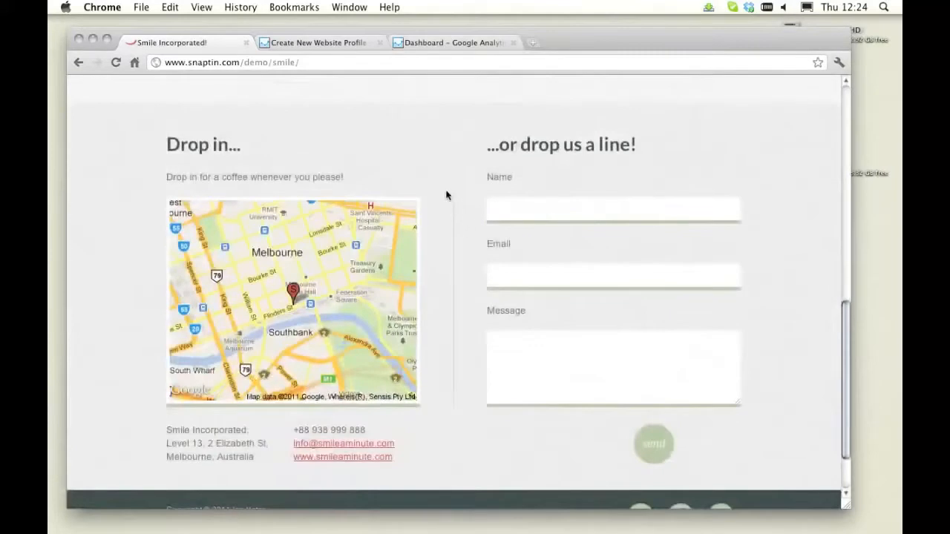
scroll(448, 195, "down", 1)
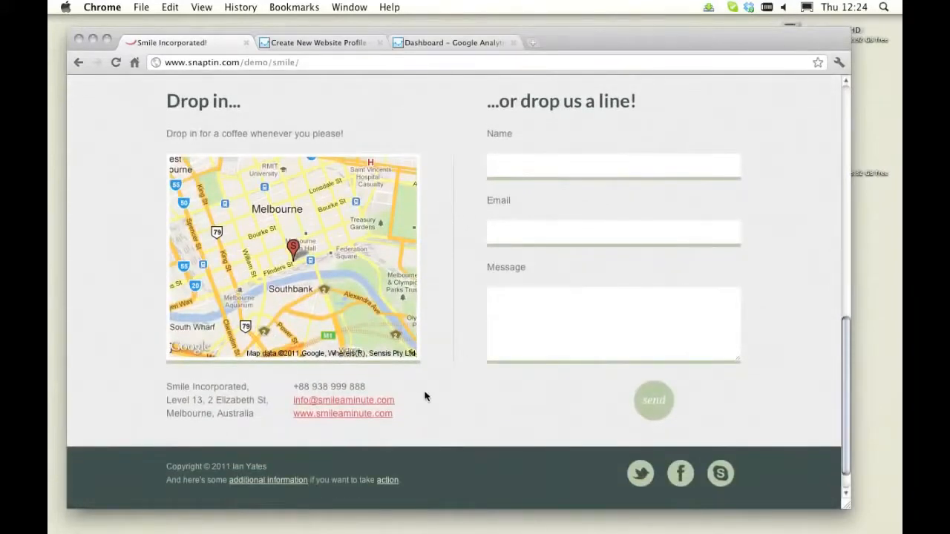
scroll(431, 394, "down", 1)
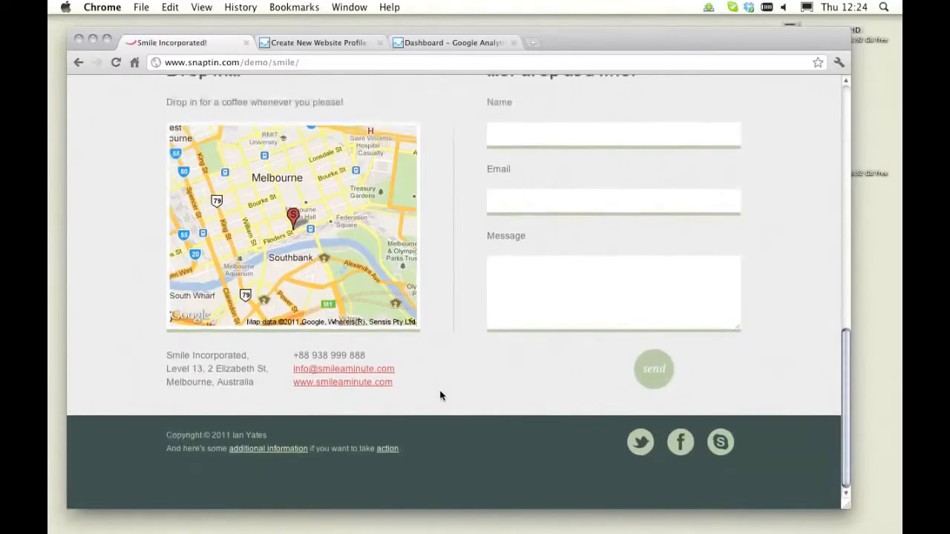
scroll(445, 396, "up", 5)
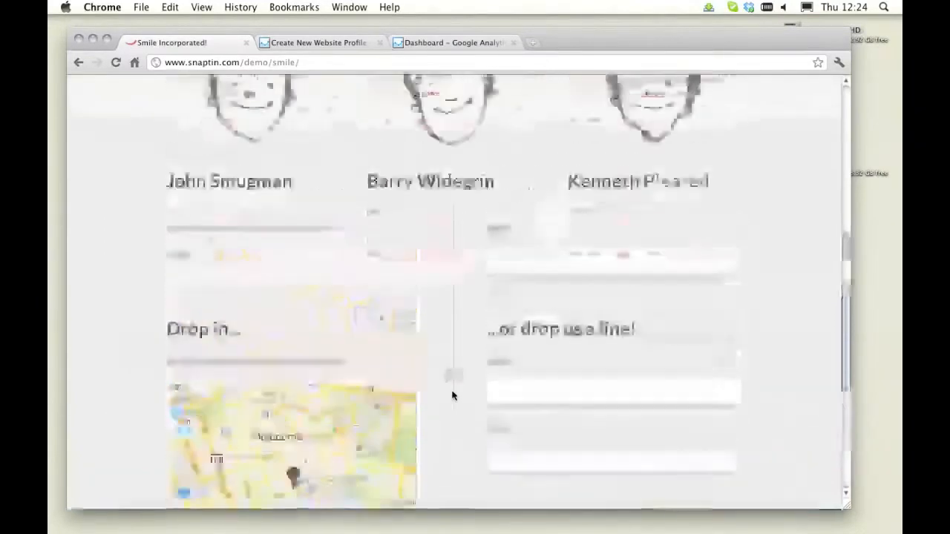
scroll(452, 395, "up", 5)
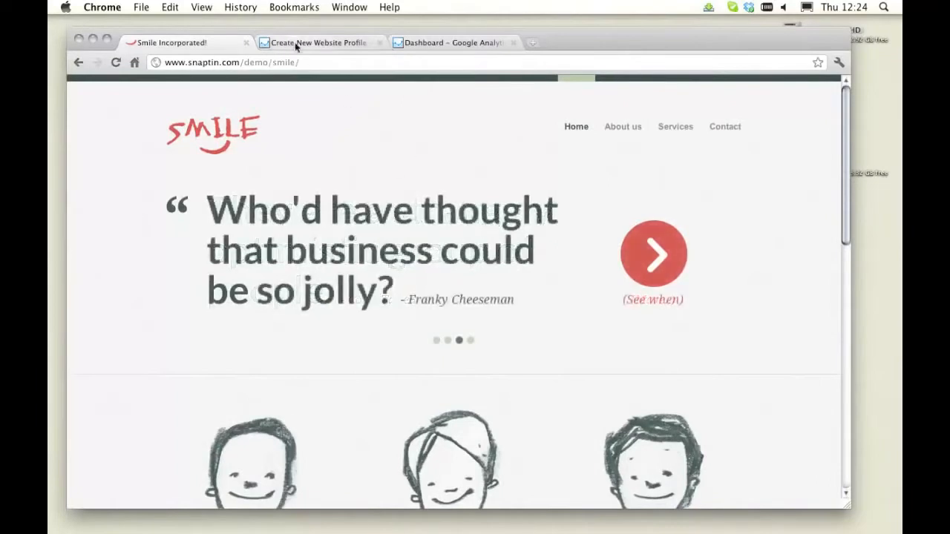
left_click(294, 40)
left_click_drag(621, 41, 625, 41)
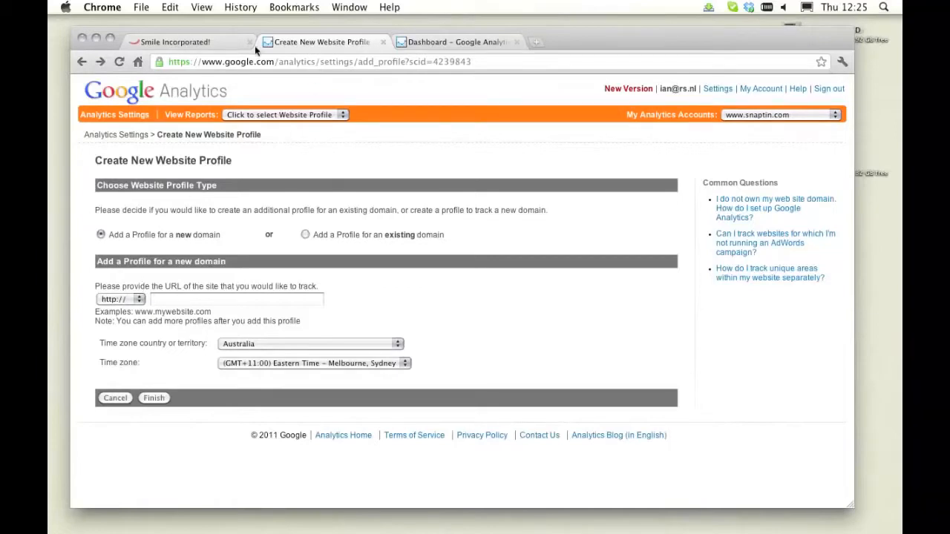
left_click(215, 40)
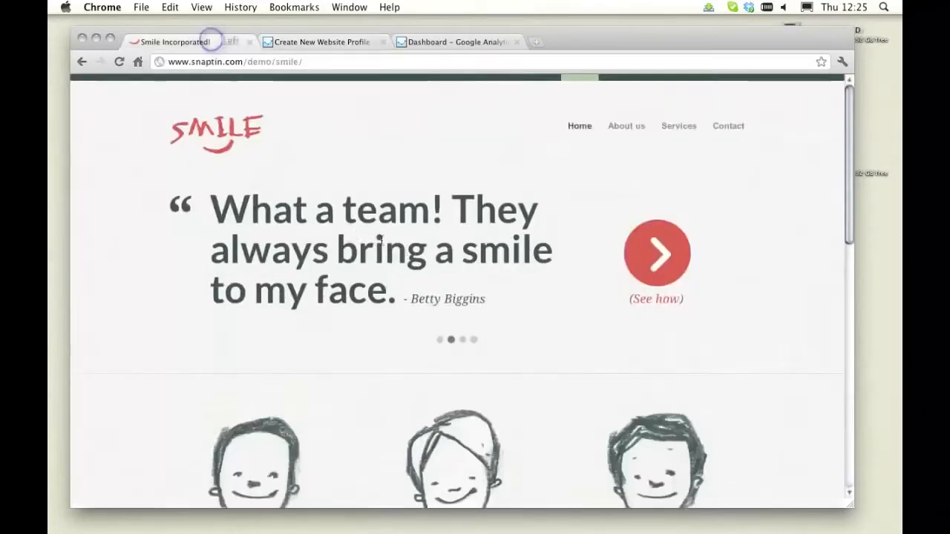
scroll(400, 385, "down", 15)
left_click_drag(416, 387, 302, 379)
key("super+c")
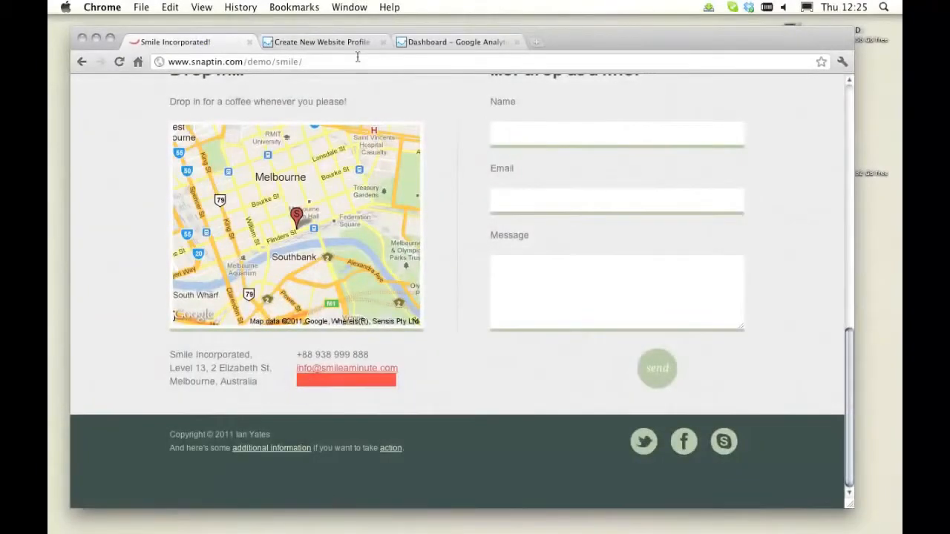
left_click(320, 42)
left_click(178, 299)
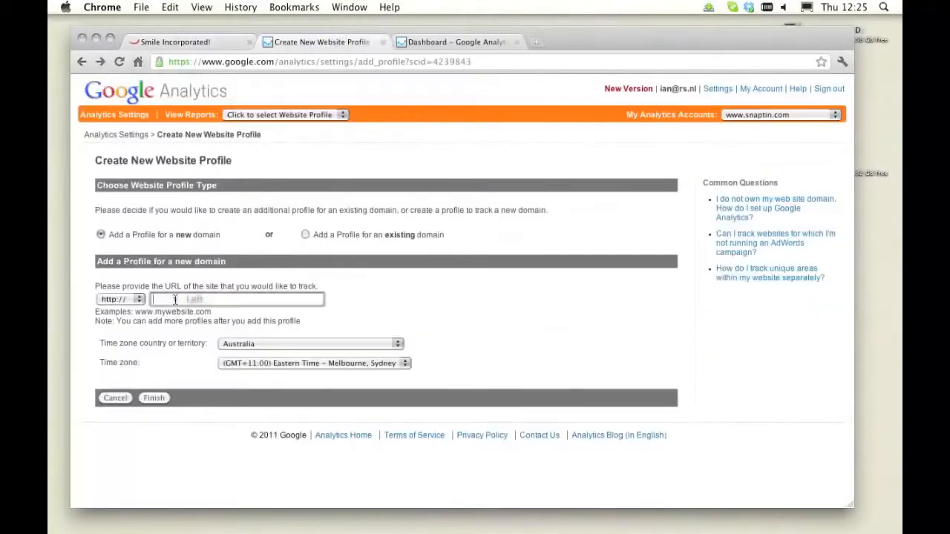
key("super+v")
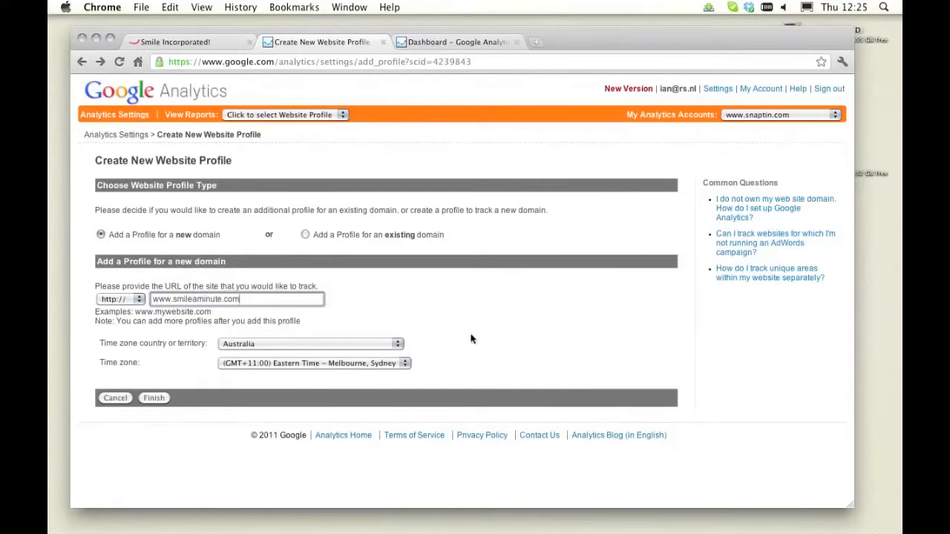
left_click(154, 398)
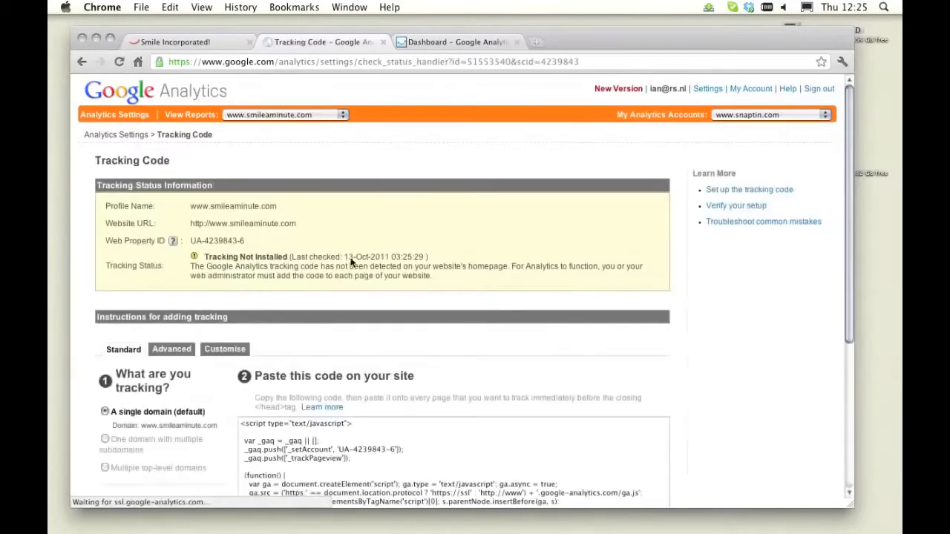
Step: Examine the web property ID in the tracking status information and locate the same ID inside the tracking script
scroll(479, 265, "down", 2)
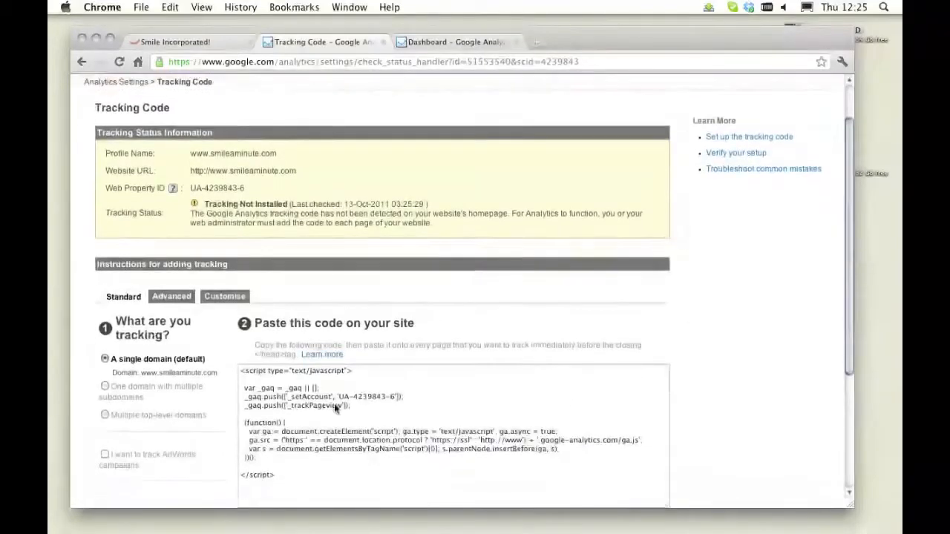
scroll(449, 326, "up", 1)
left_click_drag(253, 211, 191, 210)
scroll(392, 203, "down", 2)
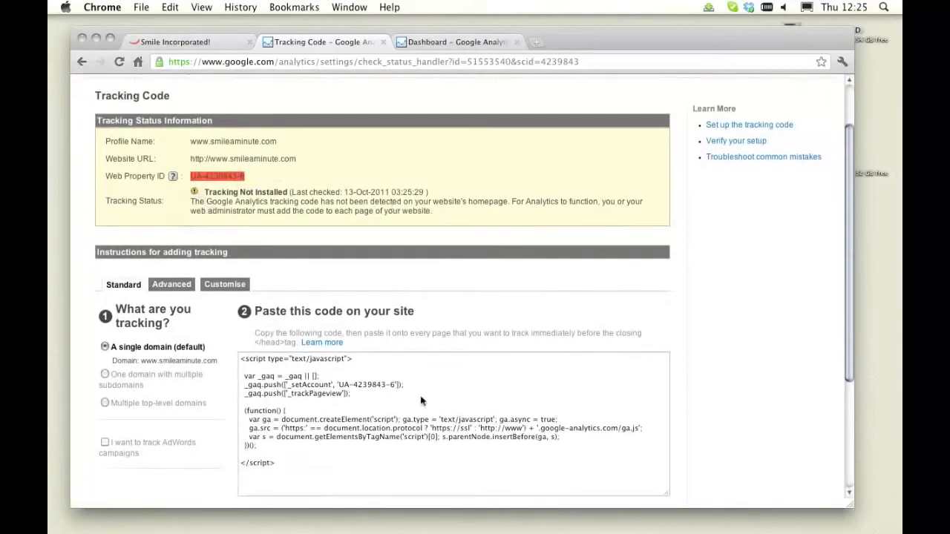
left_click_drag(395, 385, 341, 391)
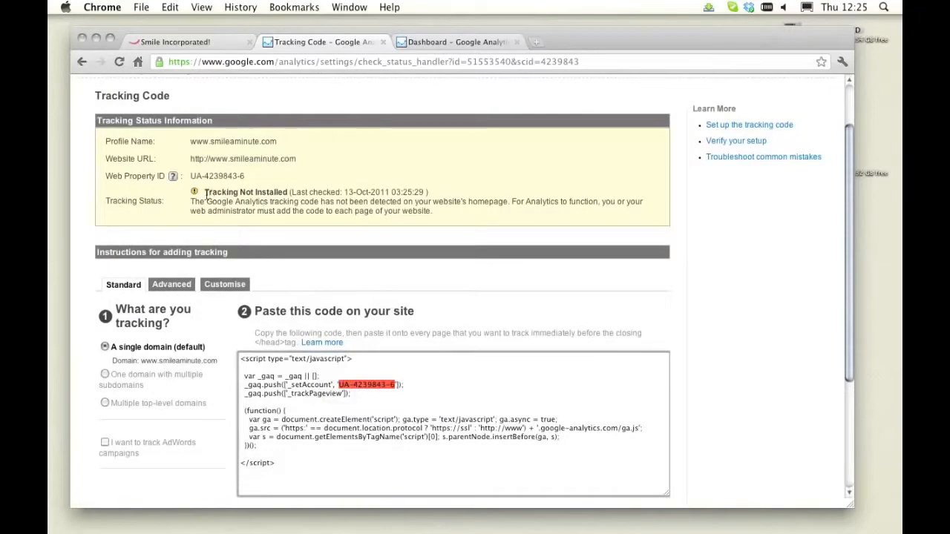
Step: Copy the entire Google Analytics tracking script, from the opening to the closing script tag, and switch to Coda
scroll(533, 364, "down", 3)
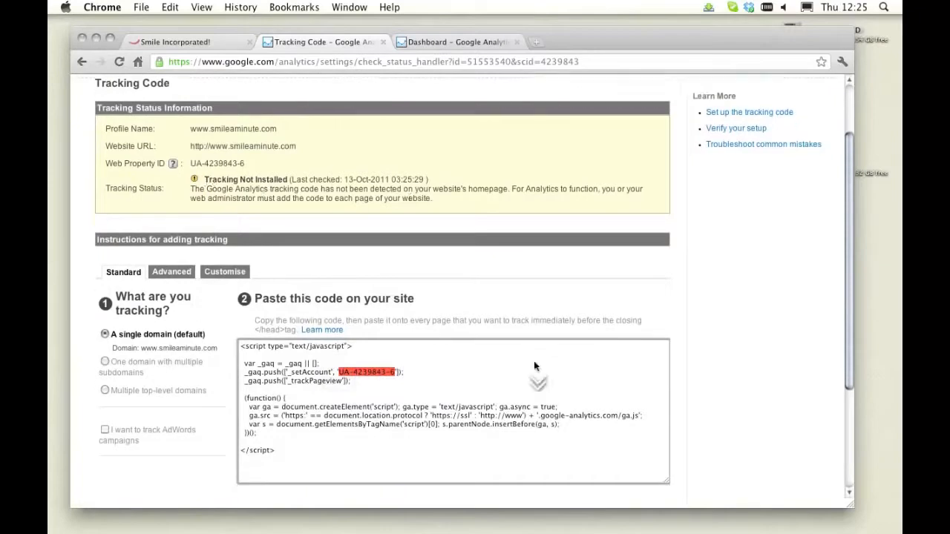
left_click(275, 414)
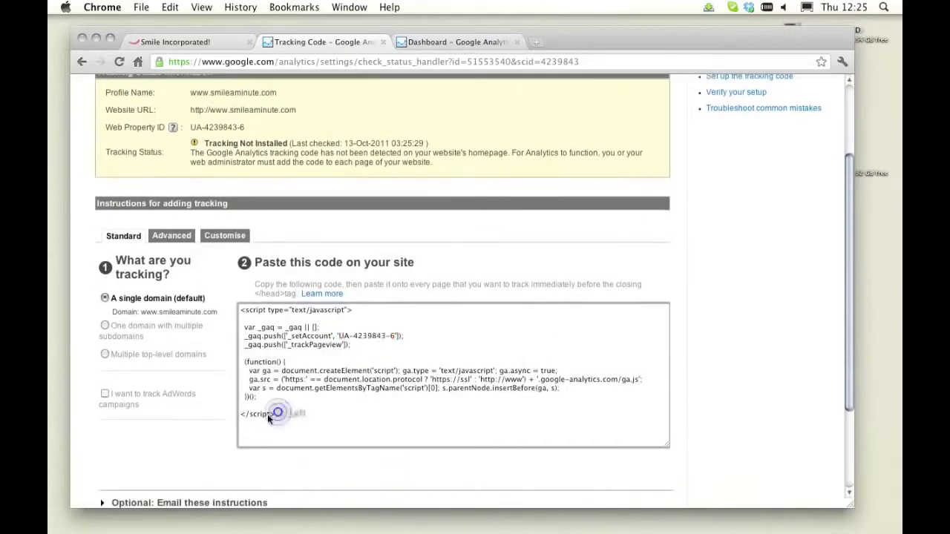
left_click_drag(275, 414, 240, 309)
key("super+c")
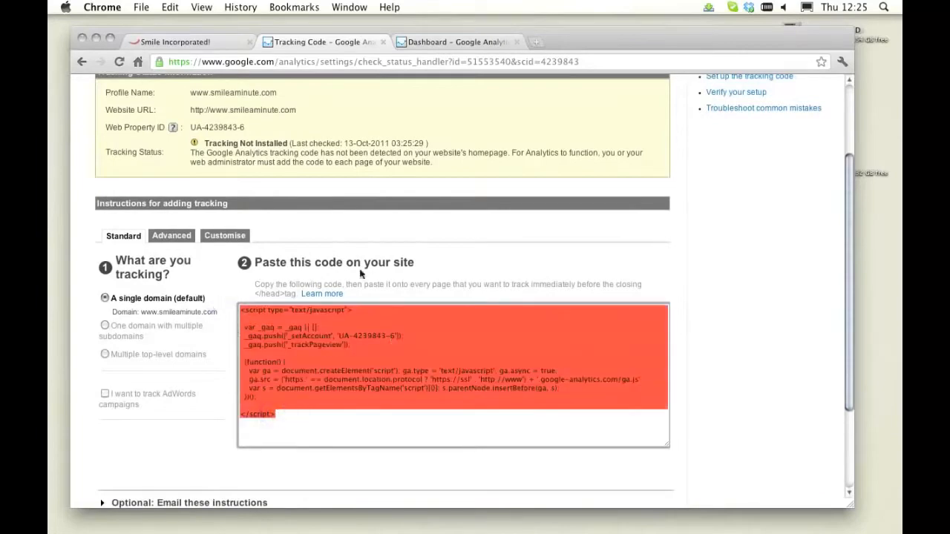
key("super+Tab")
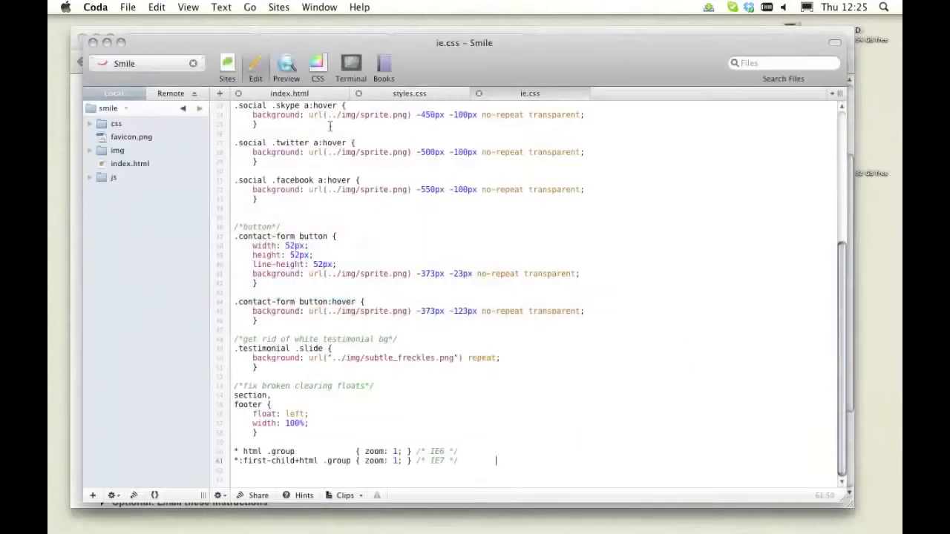
Step: In index.html, paste the Google Analytics tracking script after the IE conditional comments, just before the closing head tag
left_click(289, 94)
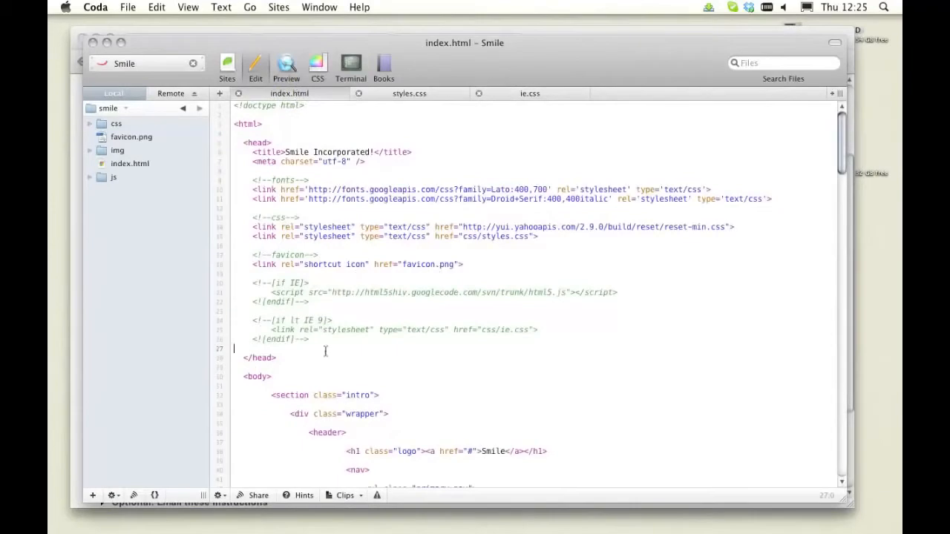
scroll(379, 317, "down", 20)
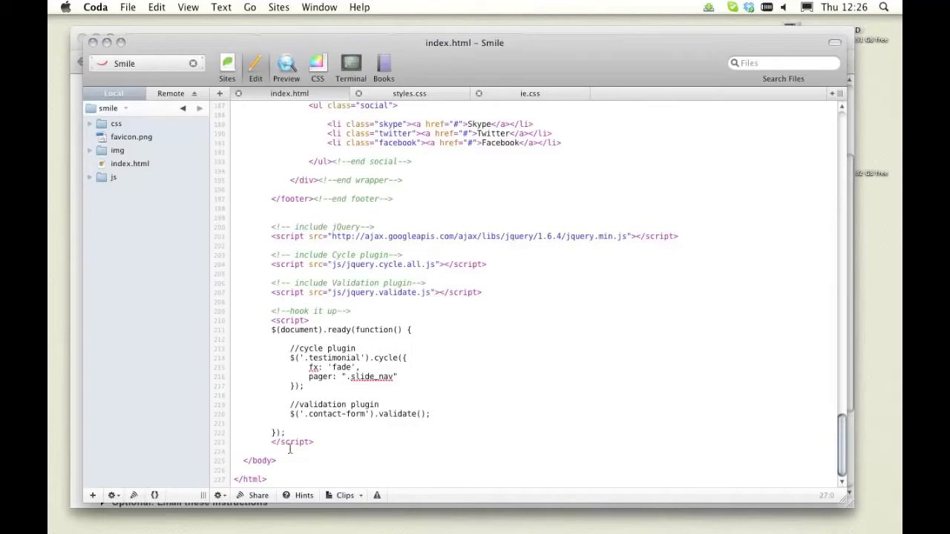
scroll(426, 429, "up", 20)
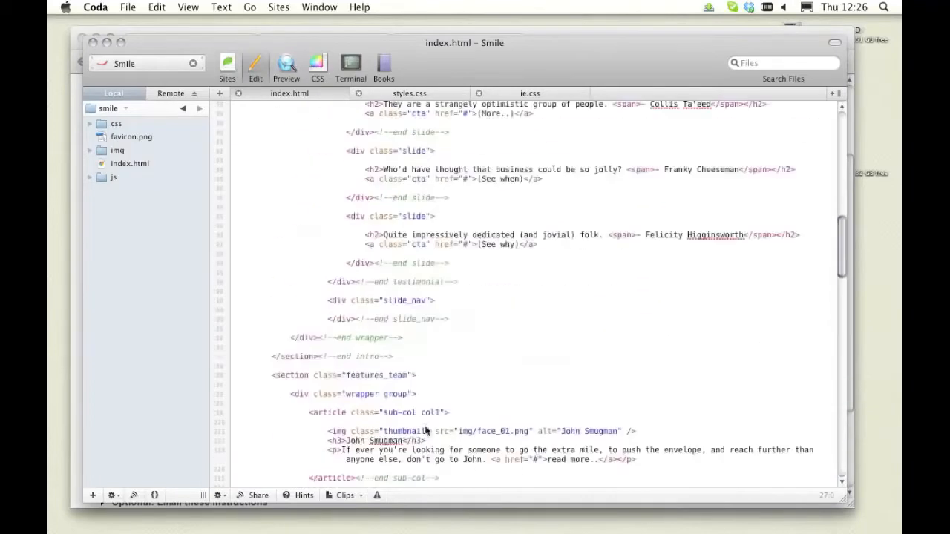
left_click(325, 343)
key("Return")
key("Return")
key("super+v")
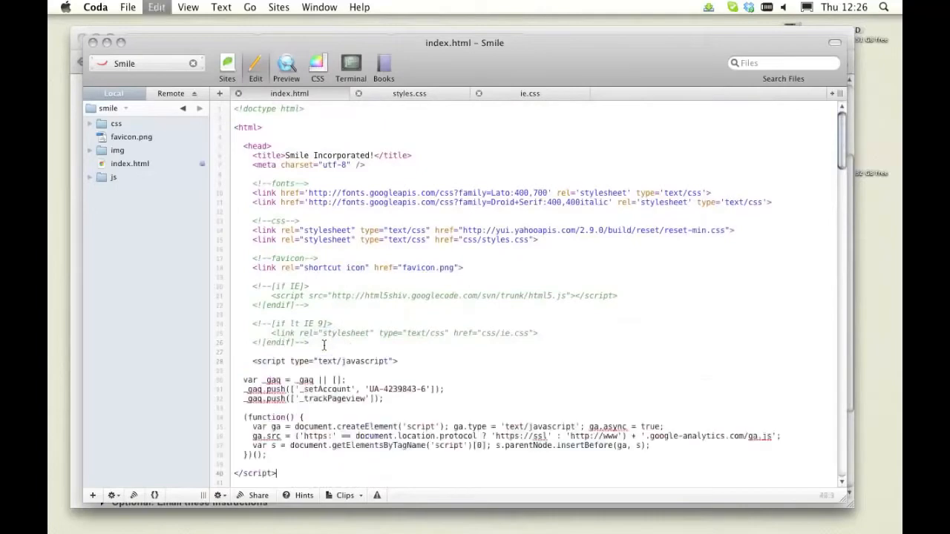
Step: Indent the pasted tracking script one level and add the comment <!--google analytics--> on a new line above it
scroll(323, 345, "down", 5)
left_click_drag(288, 378, 196, 289)
key("Tab")
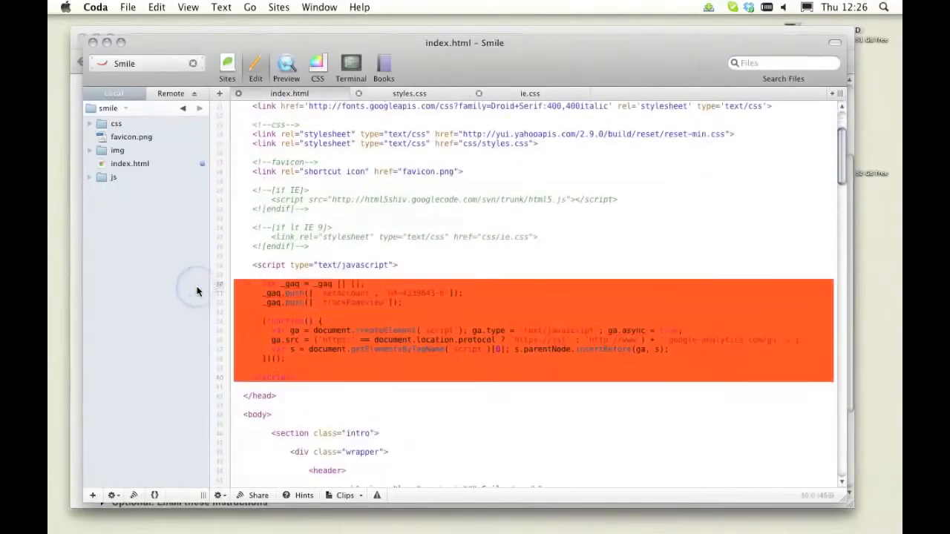
left_click(299, 256)
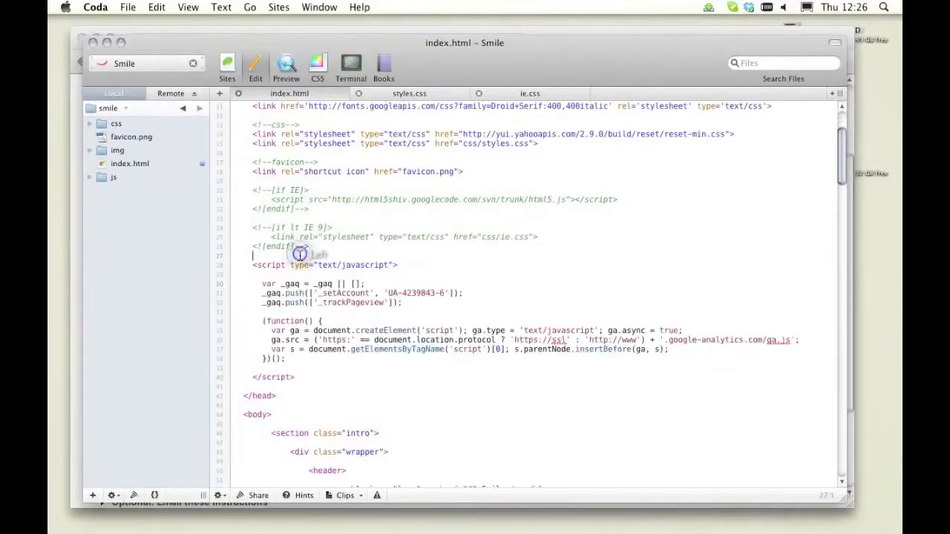
key("Return")
type("<!-")
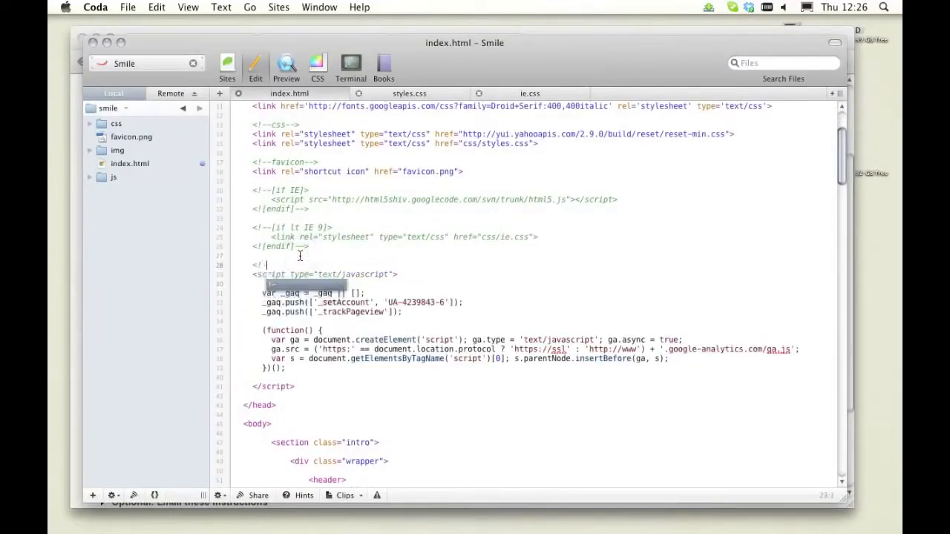
type("-google analytics-->")
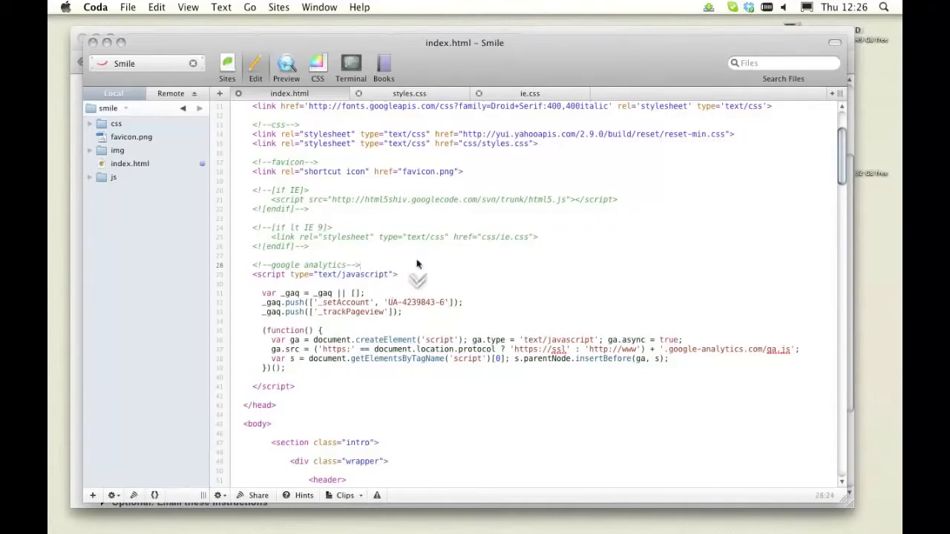
Step: Look over the rest of index.html, save it and publish the pending file to the server
scroll(415, 264, "down", 10)
scroll(375, 282, "down", 20)
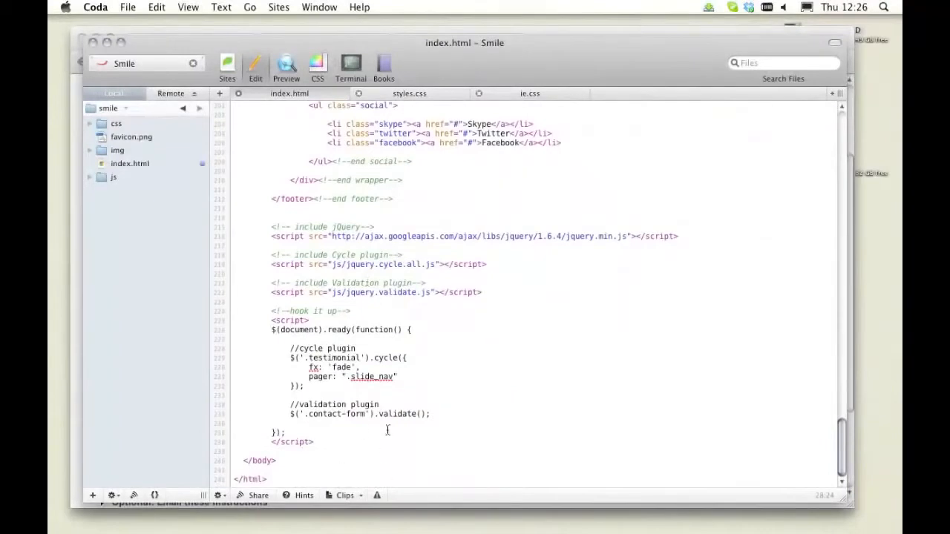
scroll(386, 430, "up", 20)
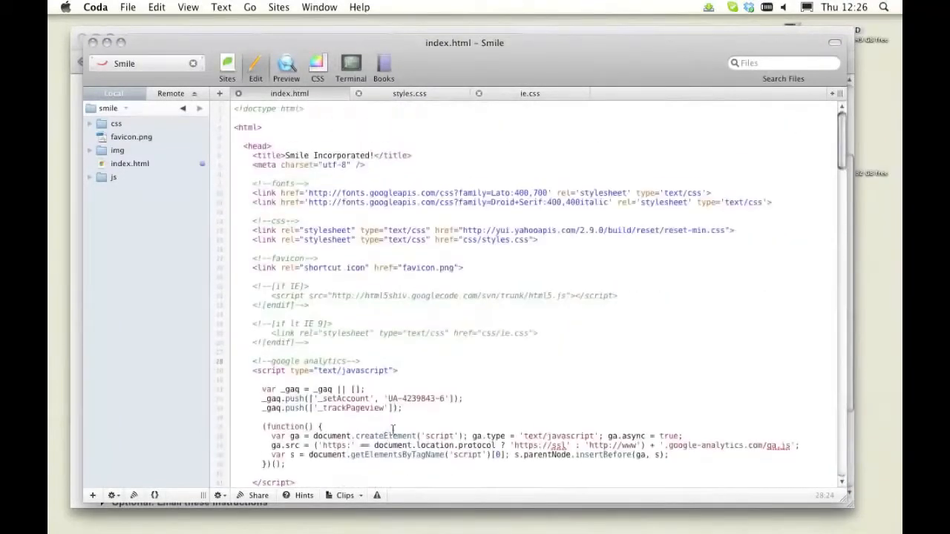
scroll(394, 430, "down", 3)
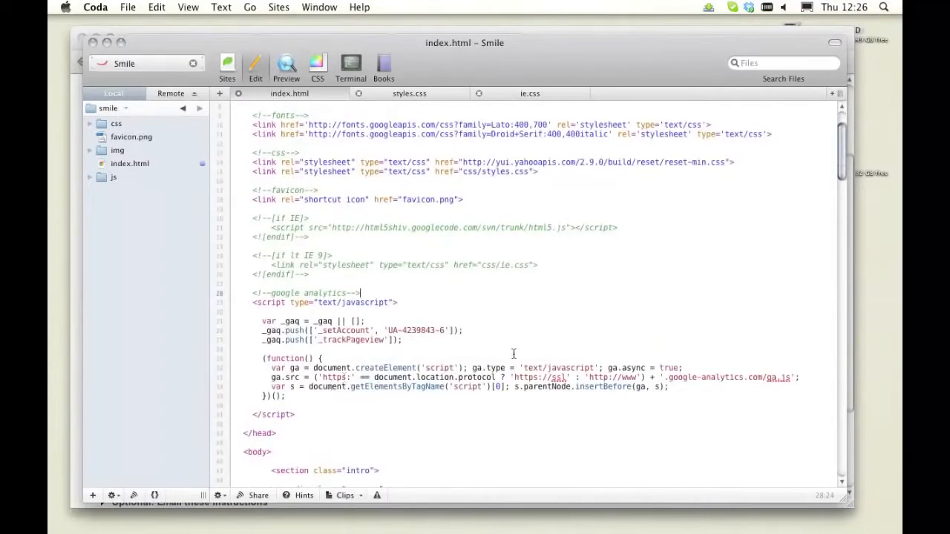
scroll(434, 354, "up", 1)
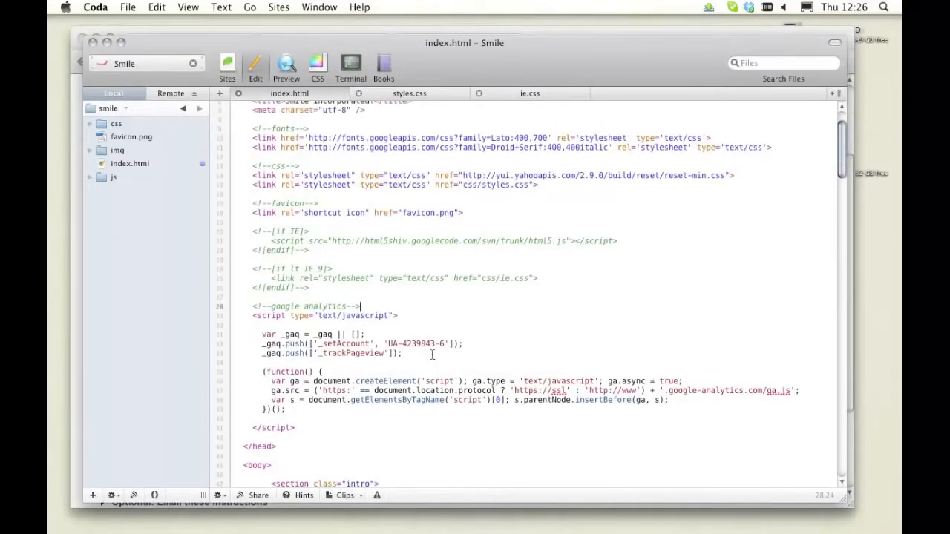
scroll(438, 354, "up", 3)
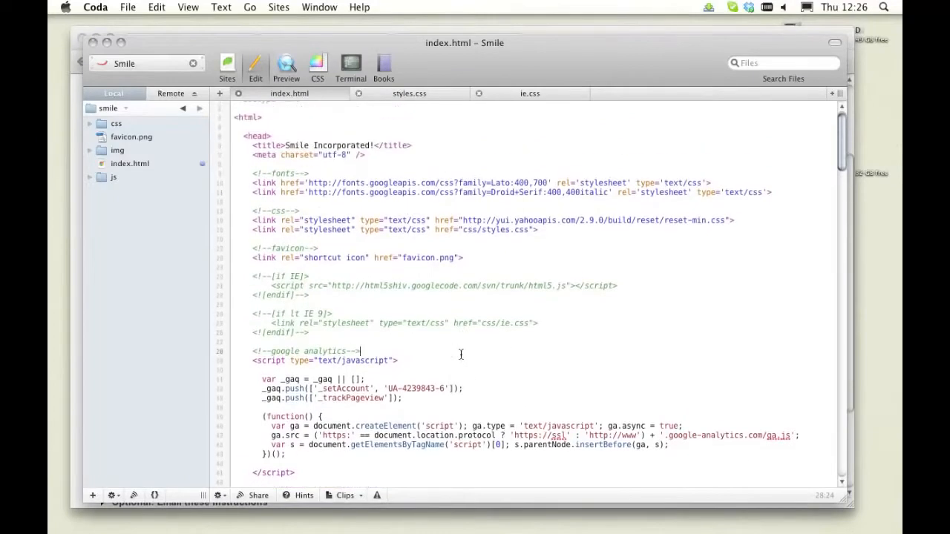
key("super+s")
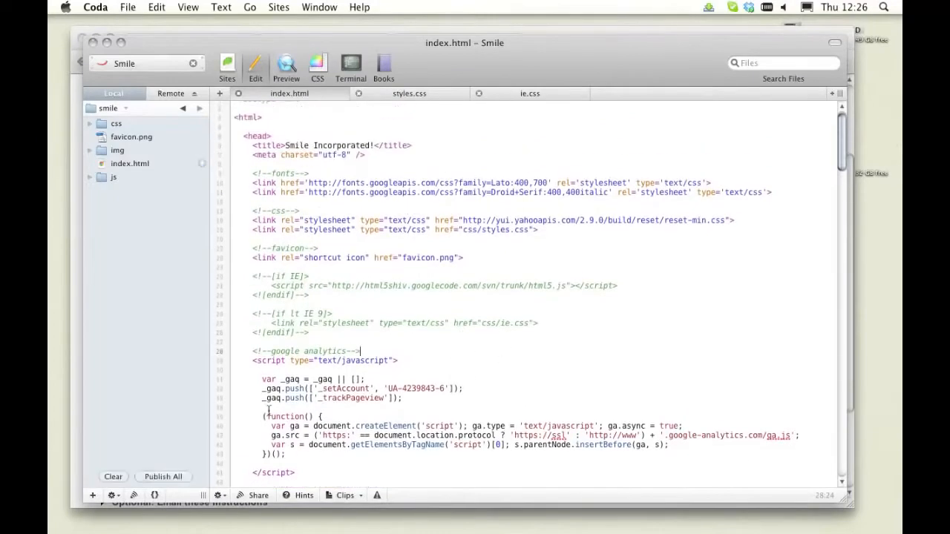
left_click(152, 477)
left_click(803, 315)
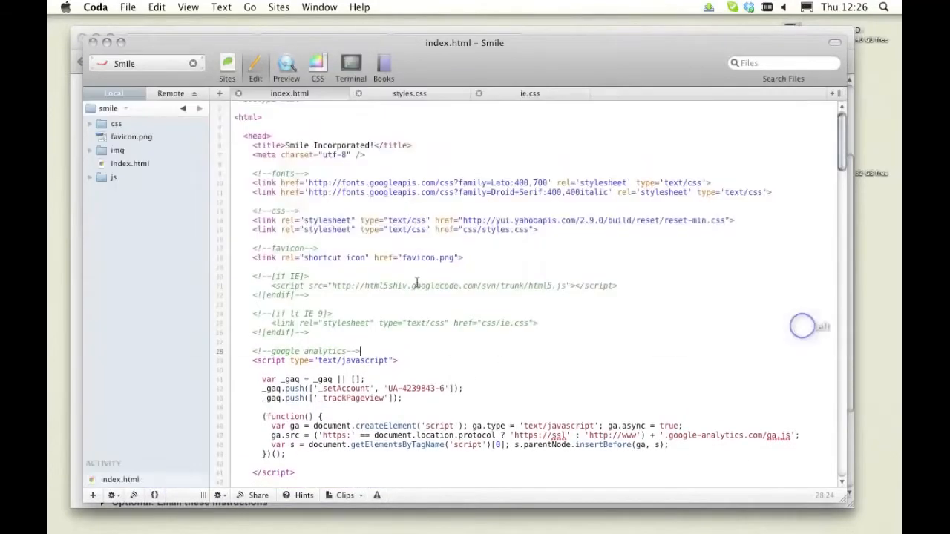
scroll(445, 244, "up", 1)
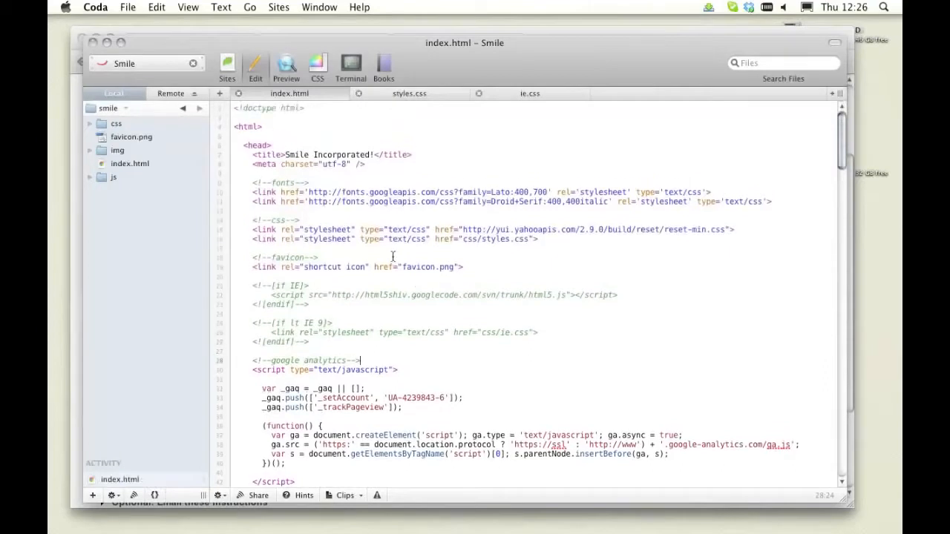
key("F3")
left_click(360, 215)
left_click(465, 262)
scroll(465, 260, "up", 1)
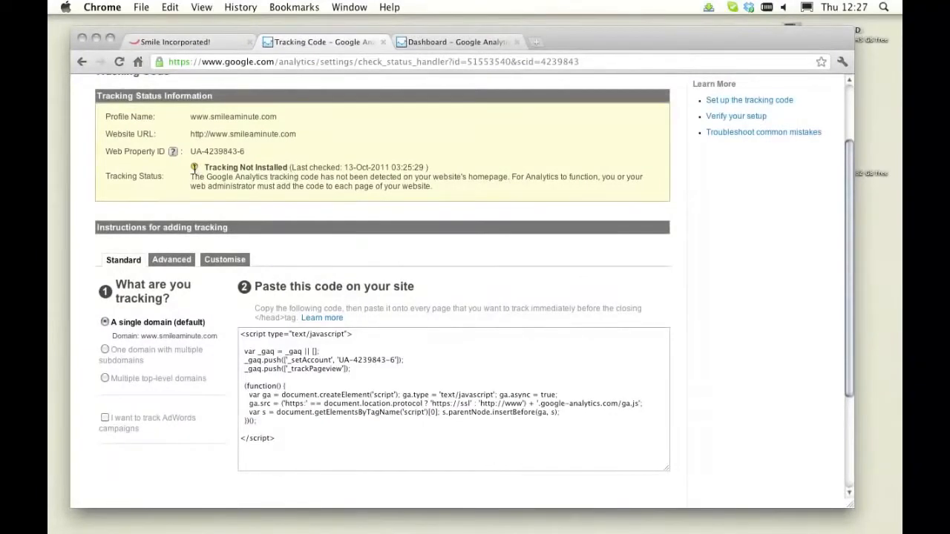
scroll(452, 223, "up", 1)
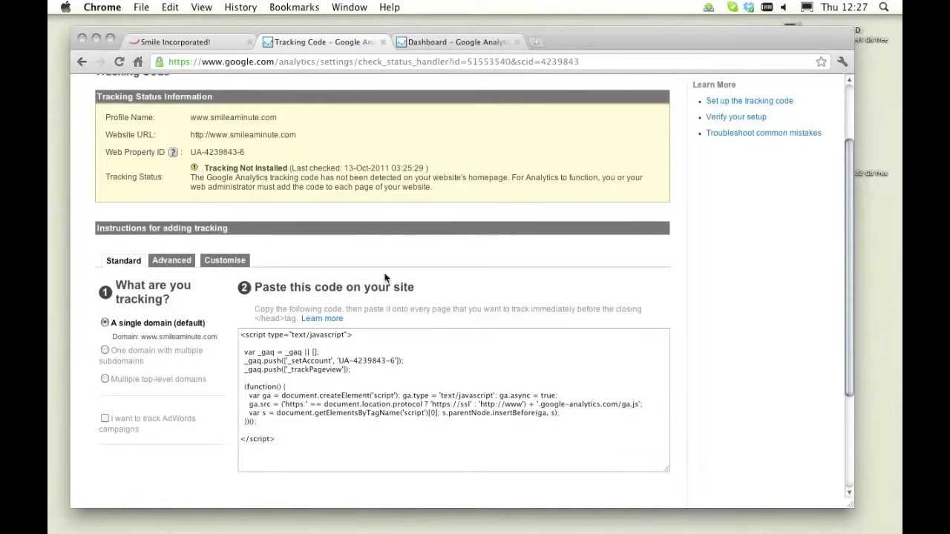
scroll(444, 274, "up", 3)
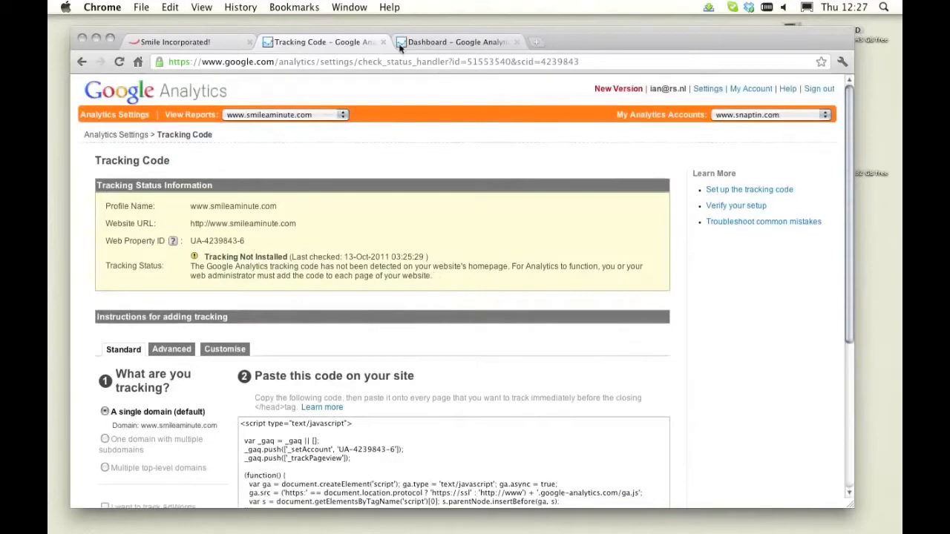
left_click(440, 42)
left_click_drag(615, 41, 606, 42)
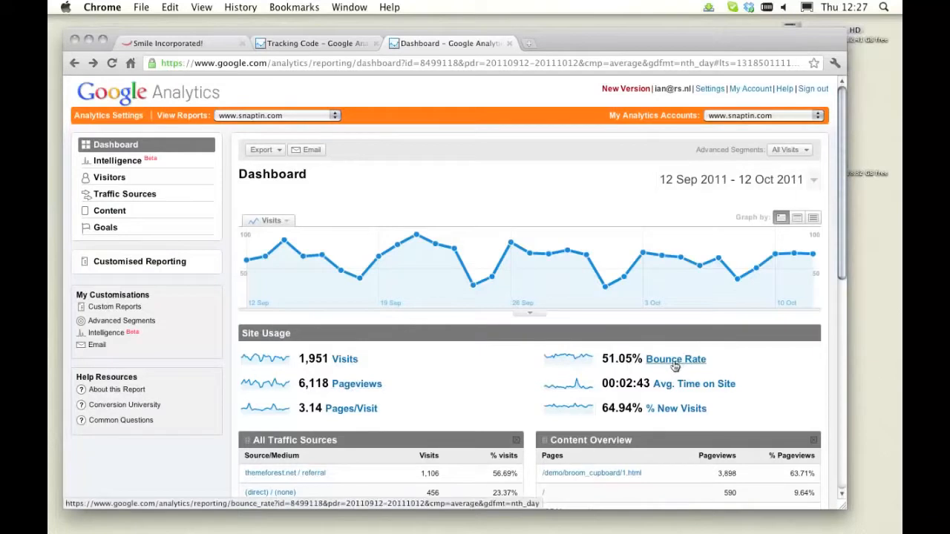
scroll(471, 360, "down", 5)
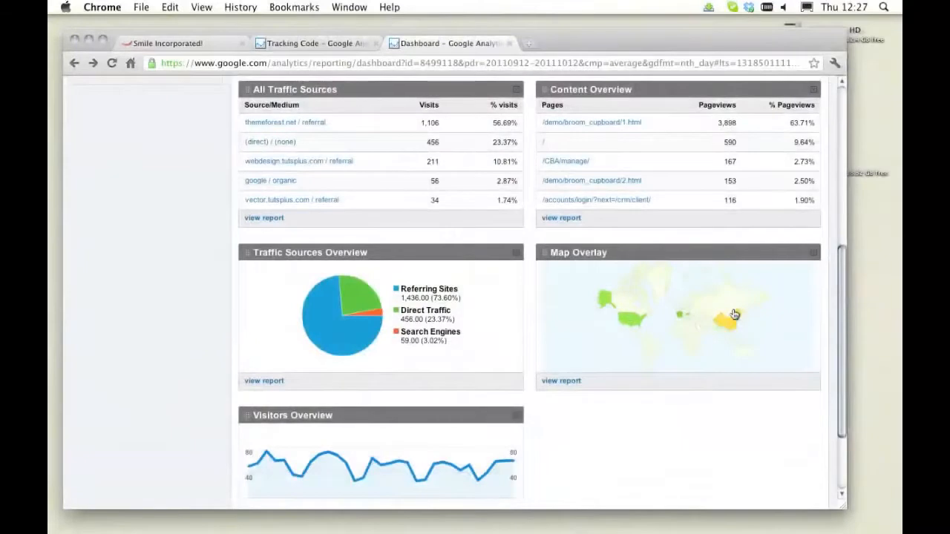
scroll(531, 327, "up", 5)
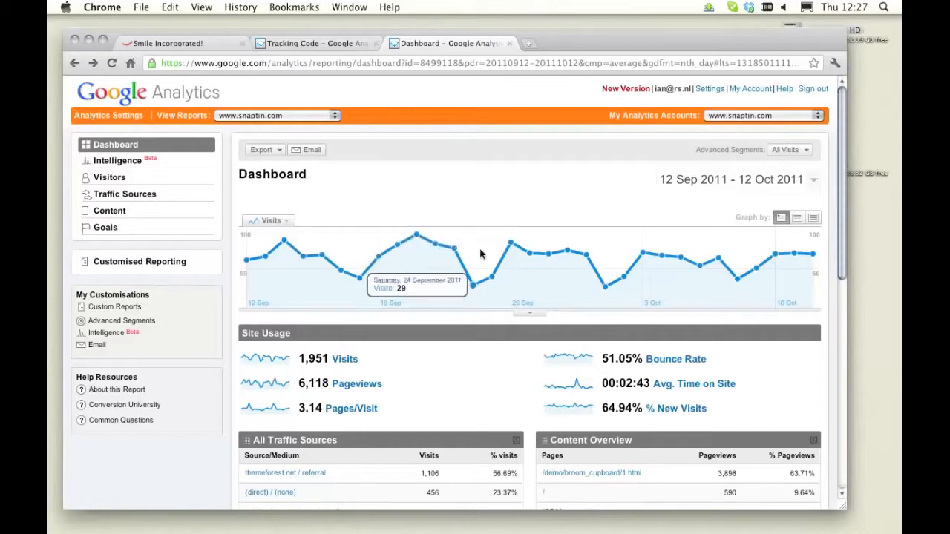
Step: Save the shared annotation "My Birthday" on the 84-visit day of the dashboard graph and collapse the annotations list
left_click(510, 245)
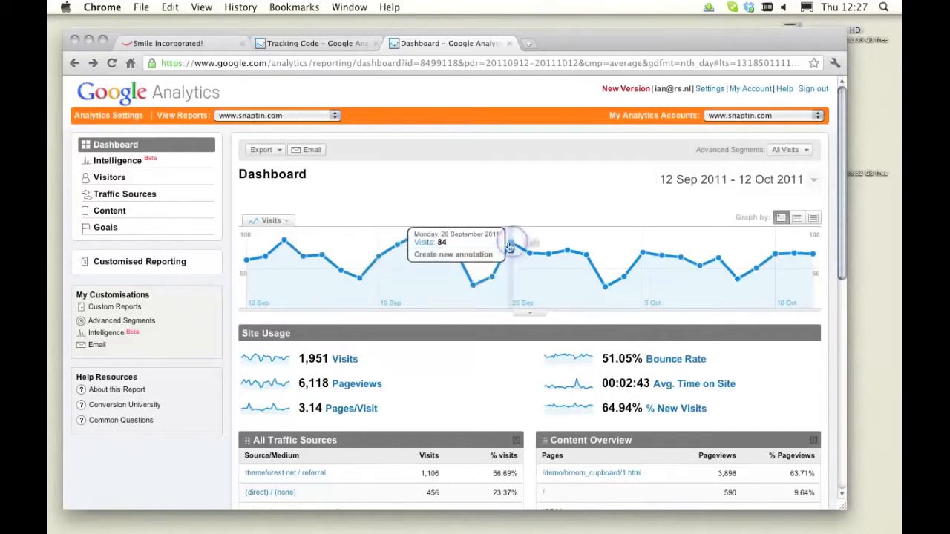
left_click(467, 254)
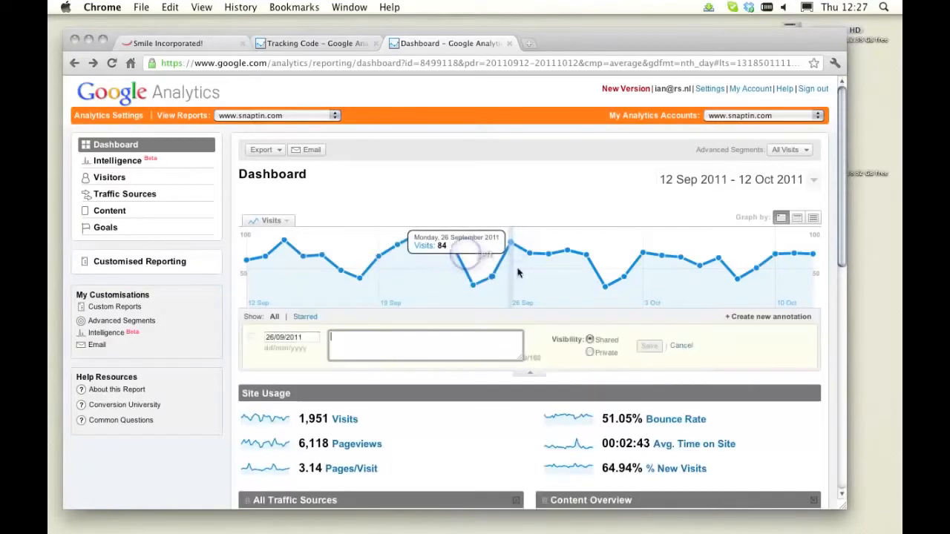
type("My Birthday")
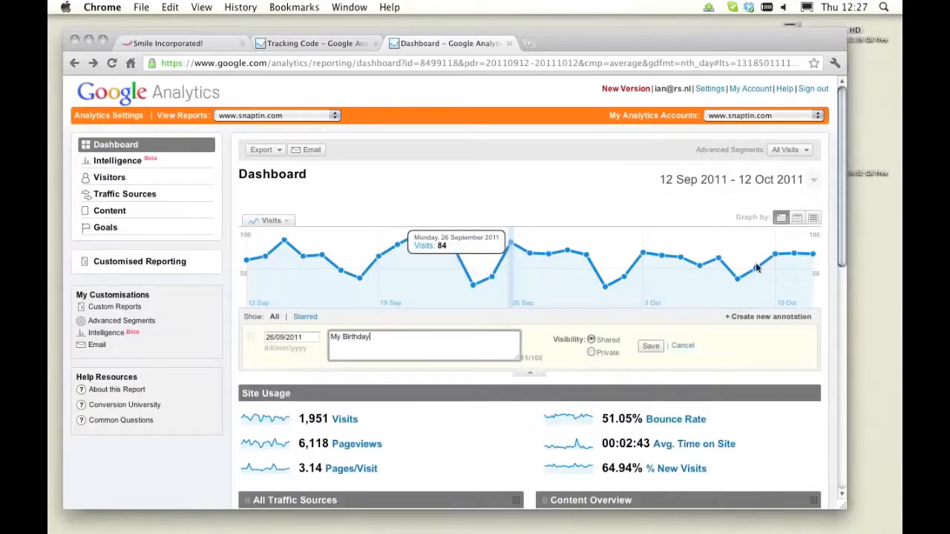
left_click(653, 347)
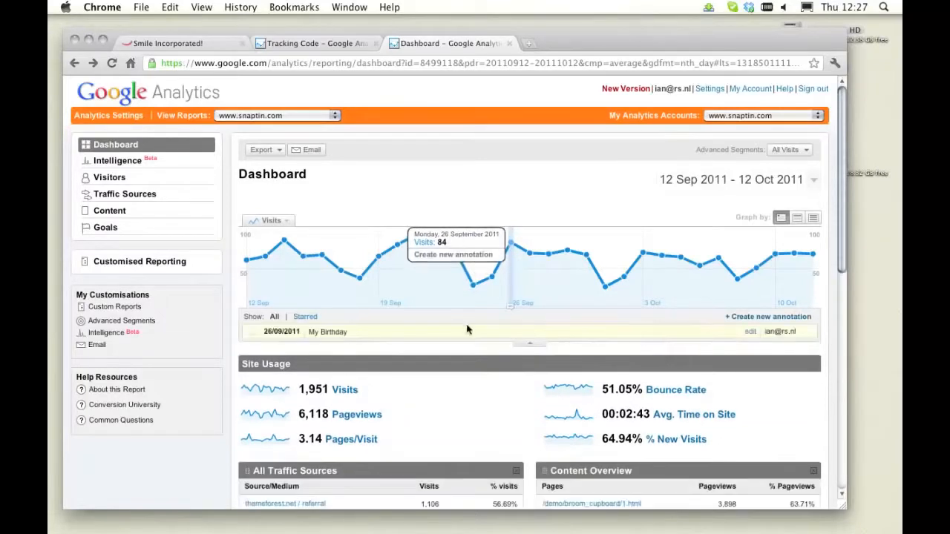
left_click(529, 346)
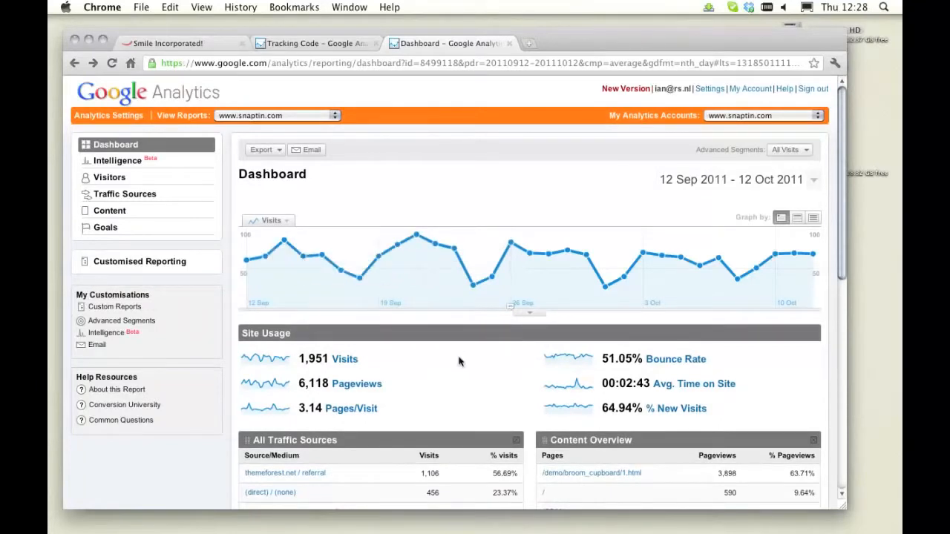
Step: Open the Visits report from the site usage figures and graph it by hour to examine the busiest times
left_click_drag(342, 360, 342, 362)
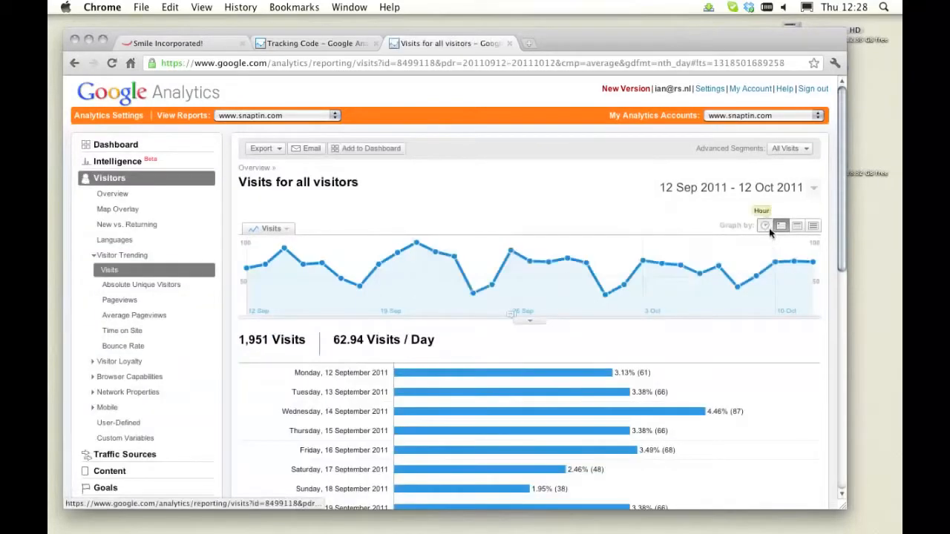
left_click(765, 227)
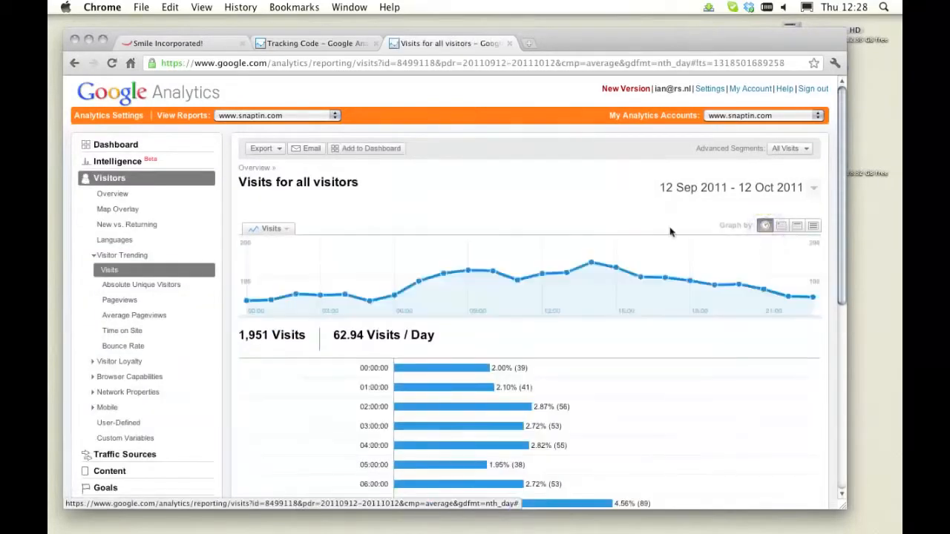
scroll(521, 211, "down", 1)
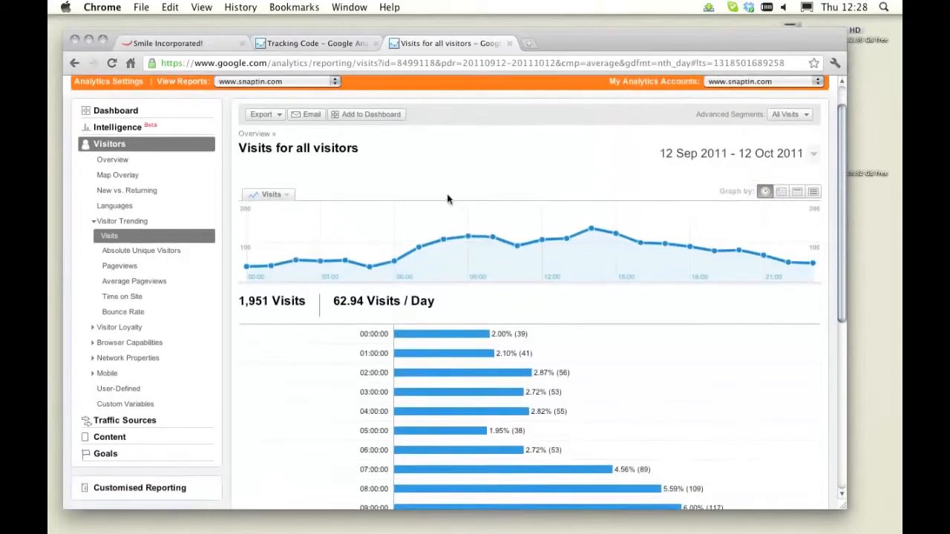
mouse_move(594, 233)
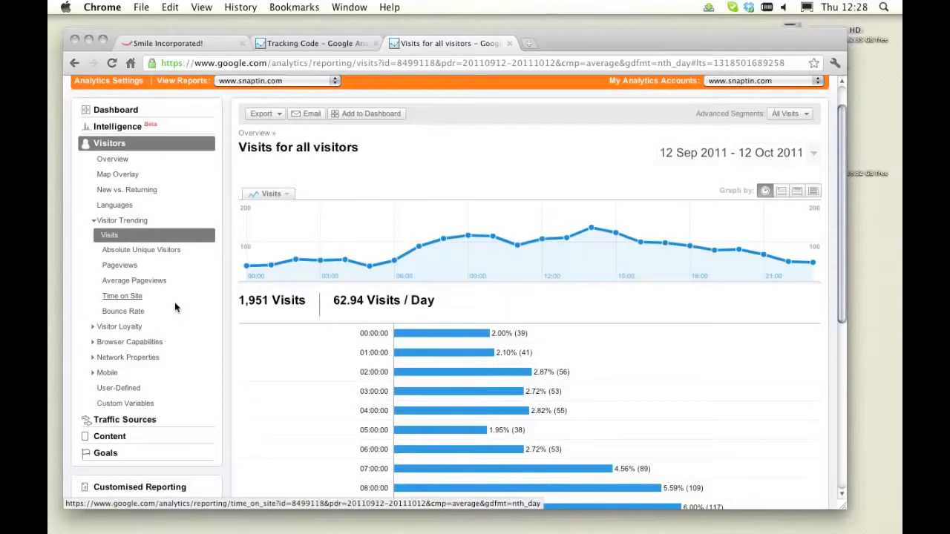
Step: Open the Goals overview and examine the goal conversions and goal performance
scroll(174, 311, "down", 3)
left_click(109, 363)
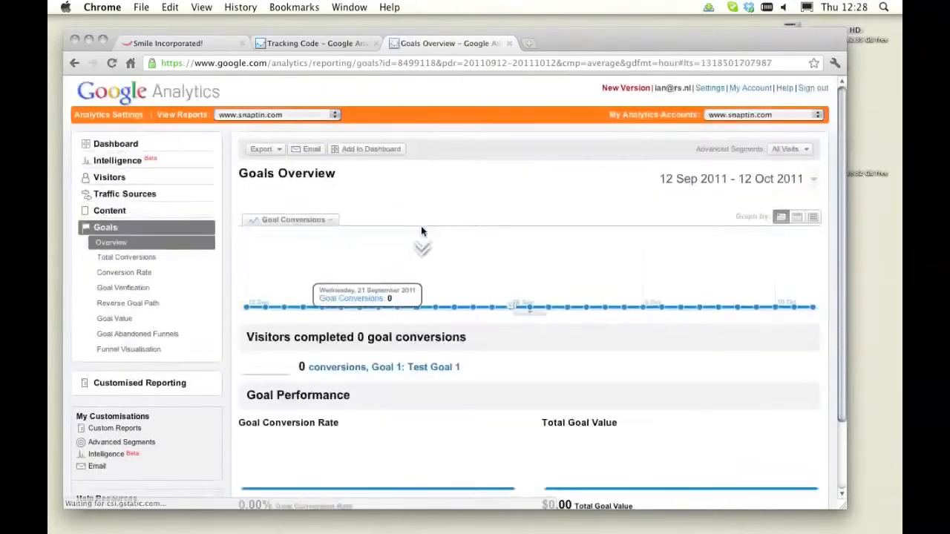
scroll(512, 250, "down", 3)
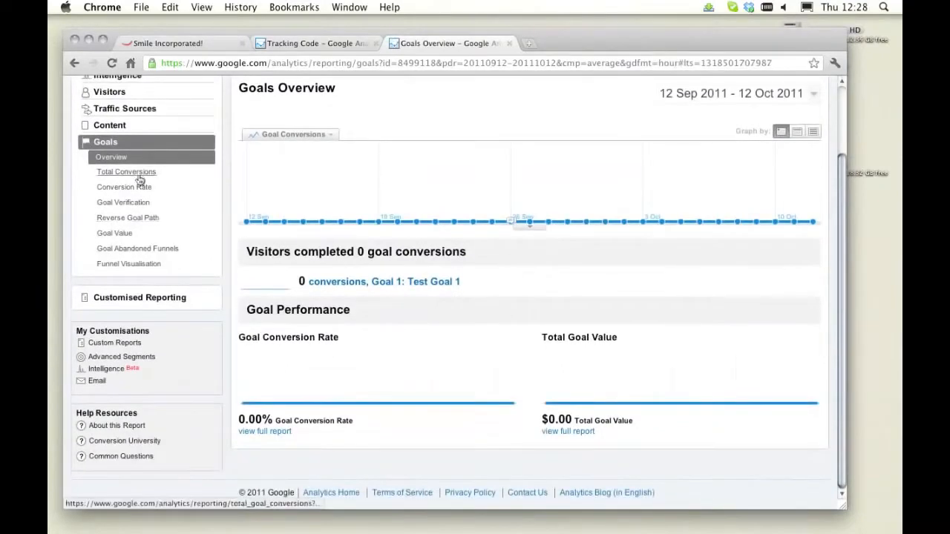
Step: Open the Funnel Visualisation report and examine the Test Goal 1 path from Home Page to the final goal
left_click(130, 265)
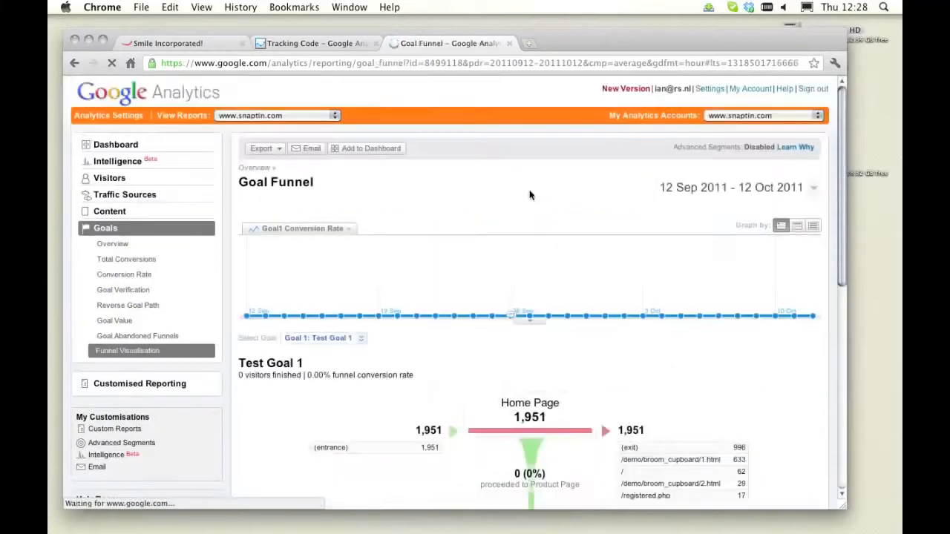
scroll(531, 195, "down", 5)
scroll(532, 195, "down", 1)
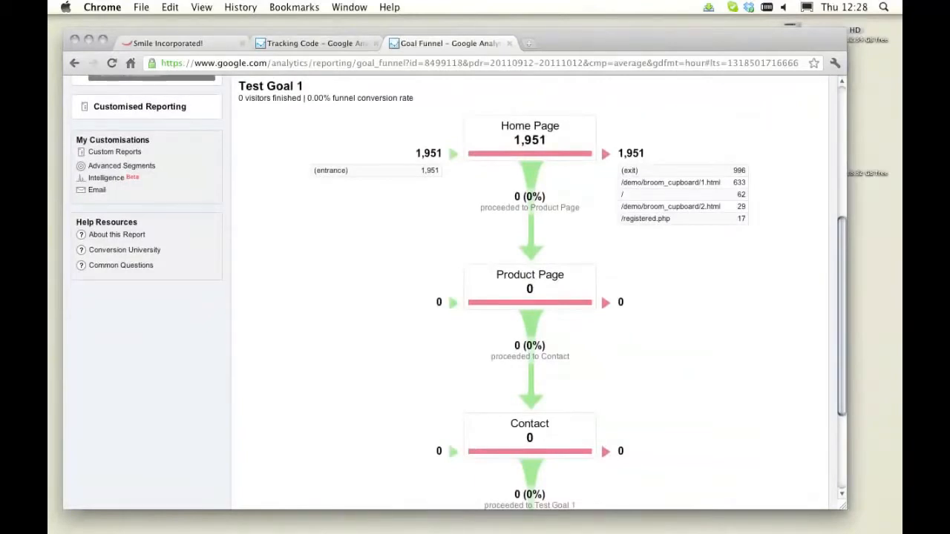
scroll(423, 300, "down", 5)
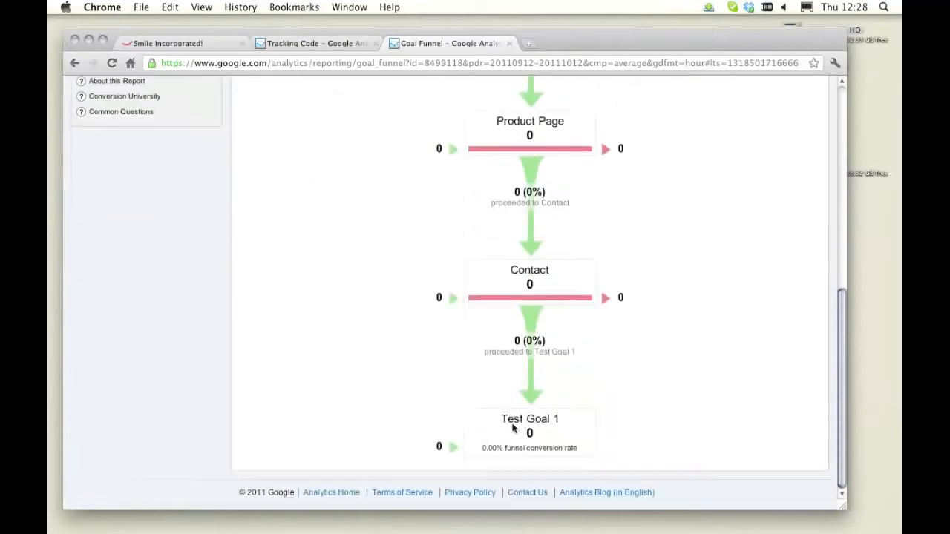
scroll(305, 352, "up", 12)
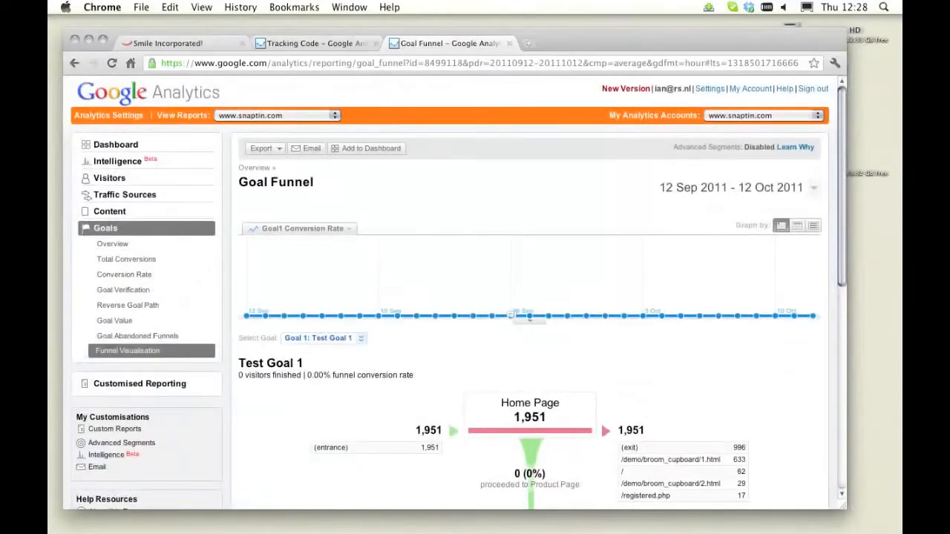
key("super+Tab")
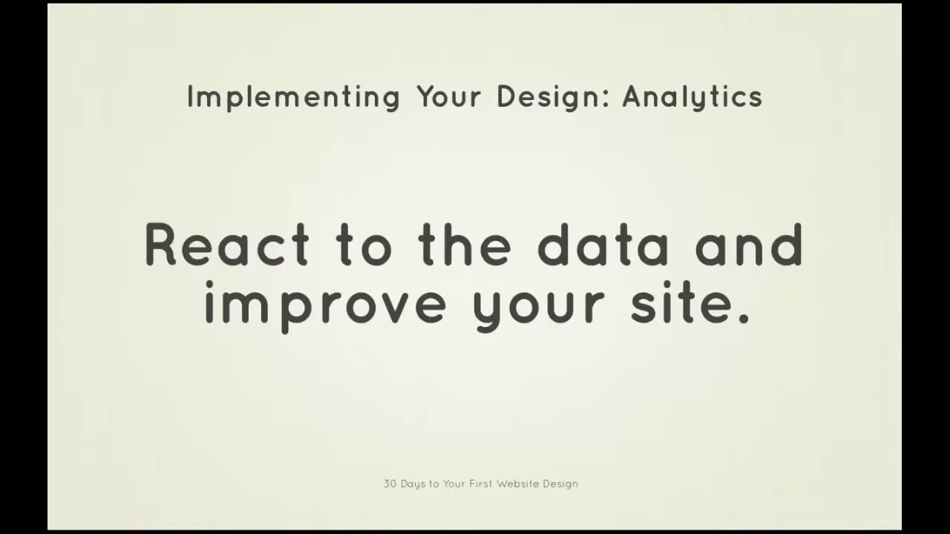
left_click(231, 152)
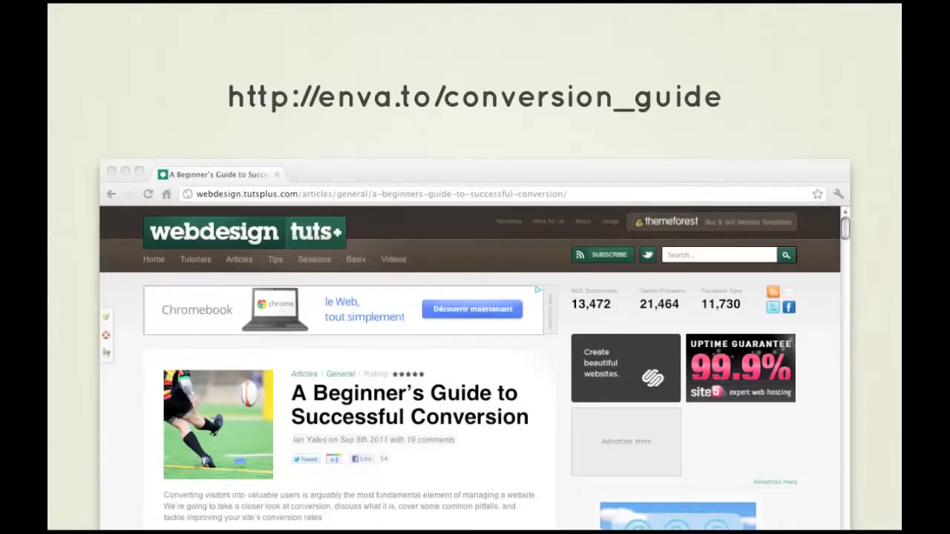
key("Right")
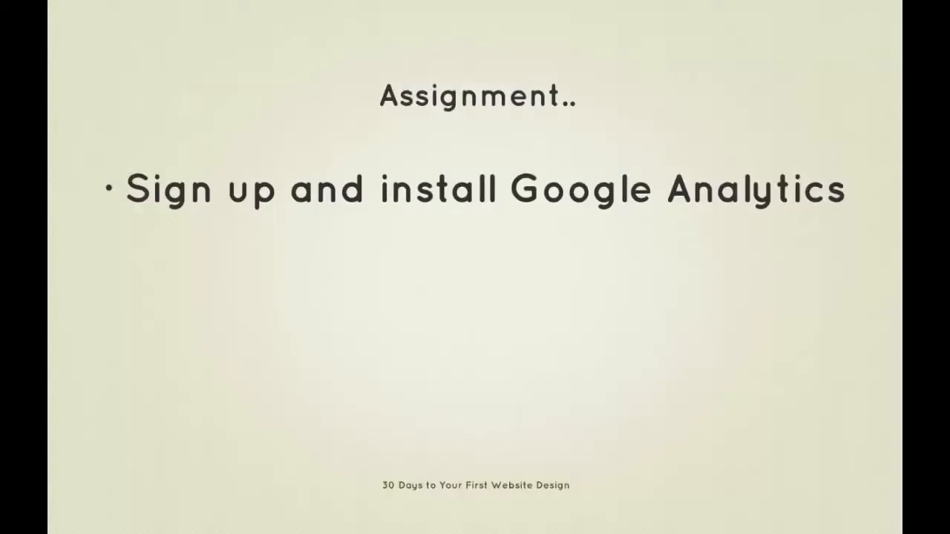